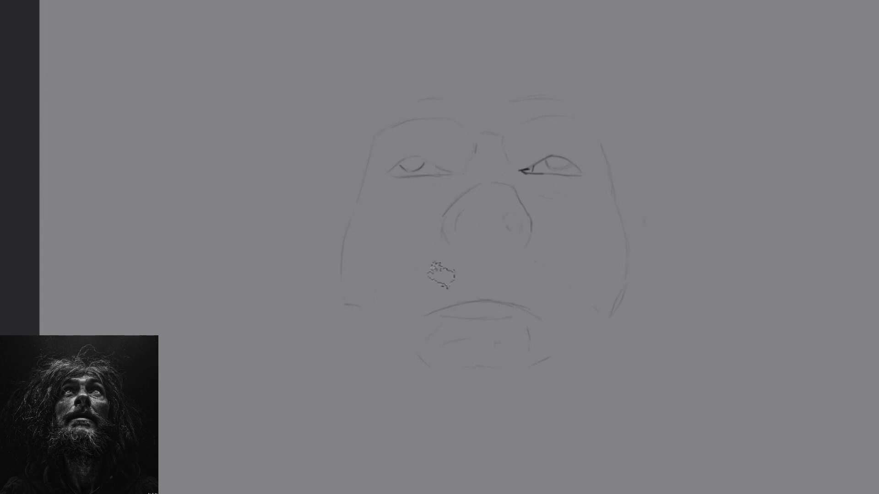
Pan and zoom out so the whole faint face sketch fits on screen.
{"action": "mouse_move", "coordinate": [441, 274]}
{"action": "left_mouse_down"}
{"action": "mouse_move", "coordinate": [526, 291]}
{"action": "mouse_move", "coordinate": [457, 236]}
{"action": "left_mouse_up"}
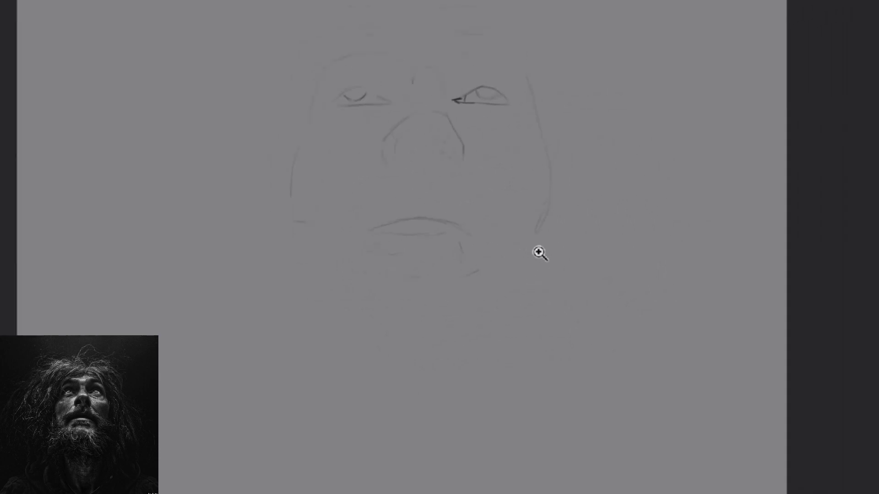
{"action": "left_click", "coordinate": [515, 322], "text": "alt"}
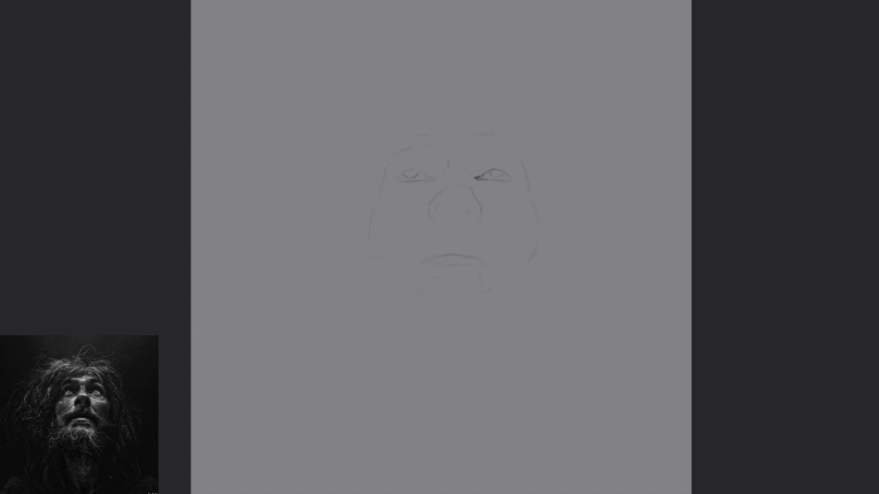
Brush dark strokes for the upper lip, nostrils, eyebrows and both sides of the face.
{"action": "left_click_drag", "start_coordinate": [462, 255], "coordinate": [418, 264]}
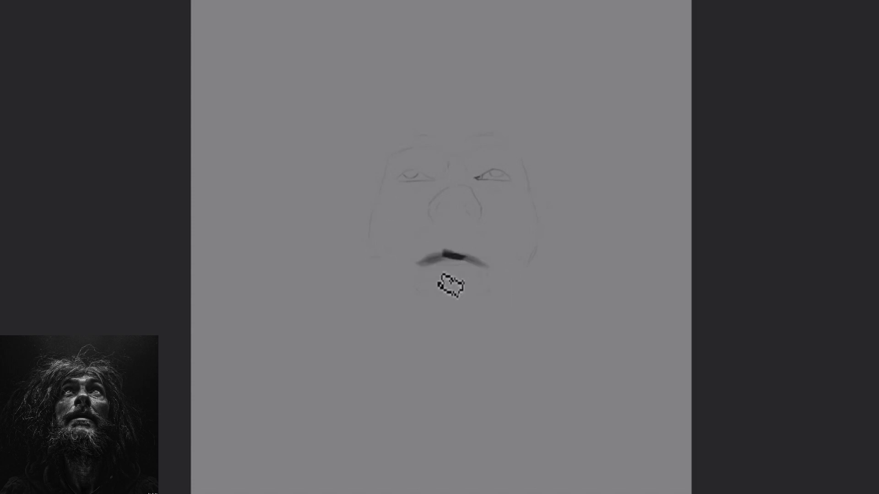
{"action": "left_click_drag", "start_coordinate": [437, 209], "coordinate": [474, 215]}
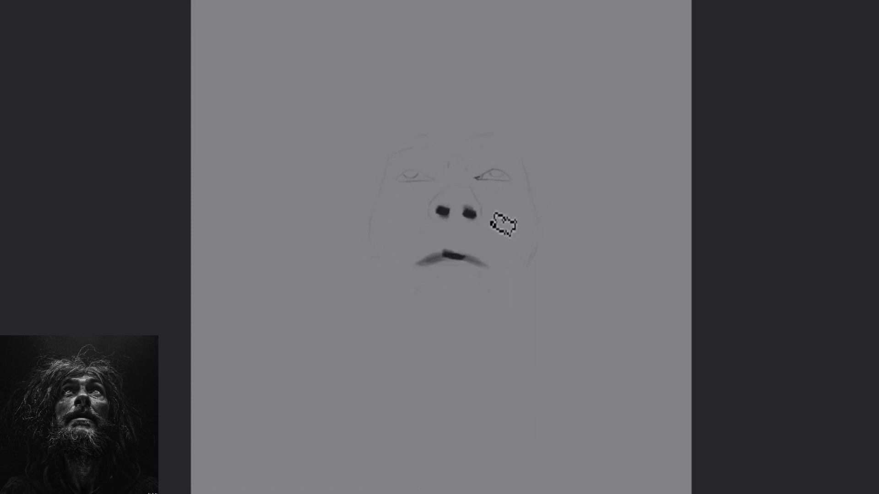
{"action": "left_click_drag", "start_coordinate": [385, 158], "coordinate": [365, 251]}
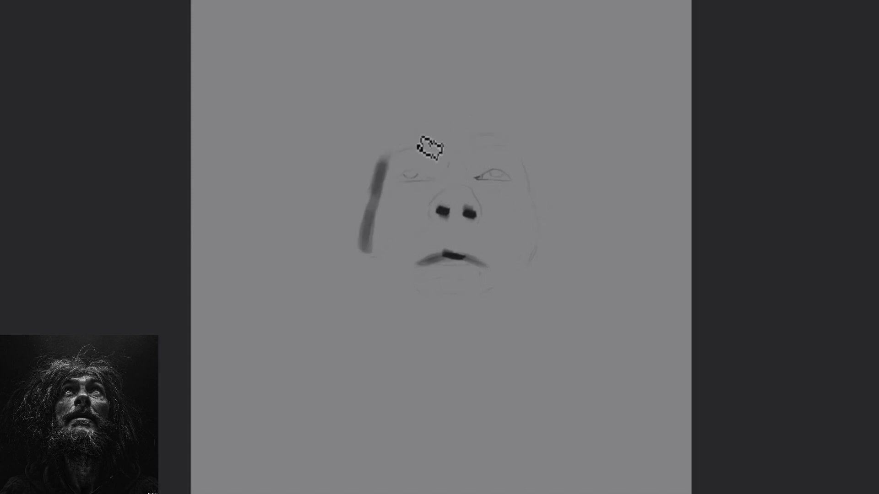
{"action": "left_click_drag", "start_coordinate": [392, 150], "coordinate": [443, 150]}
{"action": "mouse_move", "coordinate": [517, 149]}
{"action": "left_mouse_down"}
{"action": "mouse_move", "coordinate": [467, 144]}
{"action": "mouse_move", "coordinate": [533, 263]}
{"action": "left_mouse_up"}
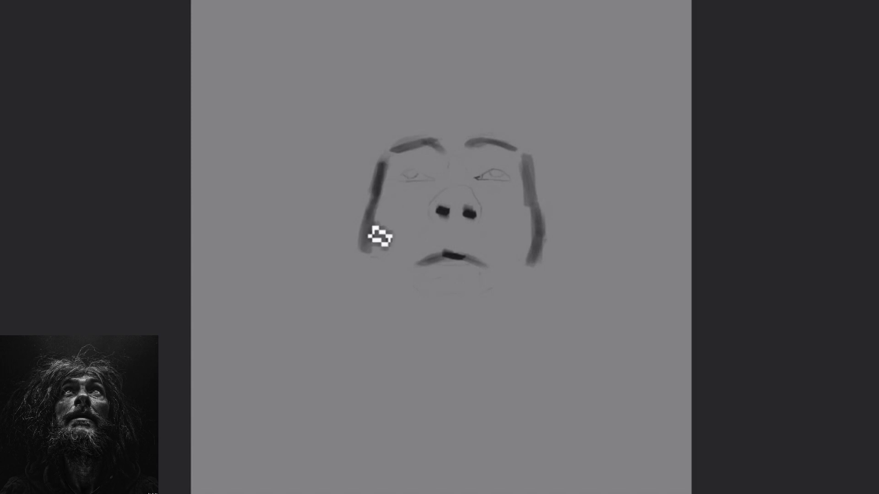
Erase parts of the left and right face-side strokes to trim them.
{"action": "left_click_drag", "start_coordinate": [370, 225], "coordinate": [377, 204]}
{"action": "left_click_drag", "start_coordinate": [540, 221], "coordinate": [536, 173]}
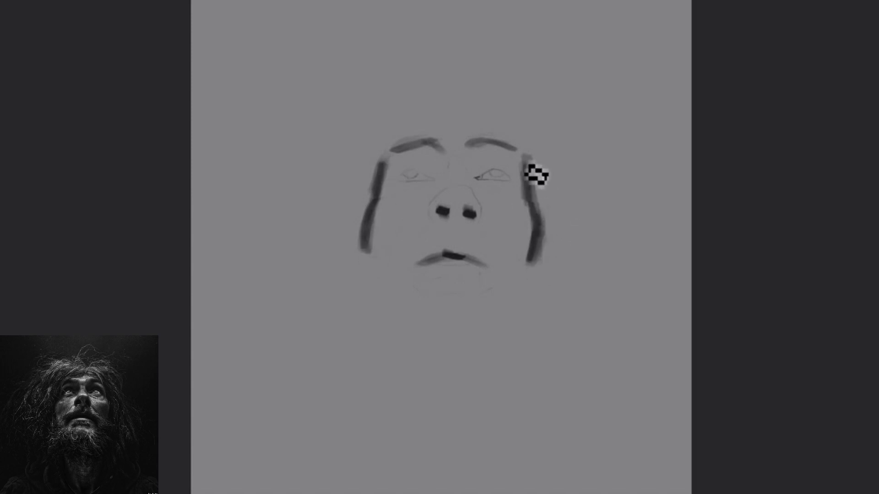
{"action": "scroll", "coordinate": [501, 201], "scroll_direction": "up", "scroll_amount": 3}
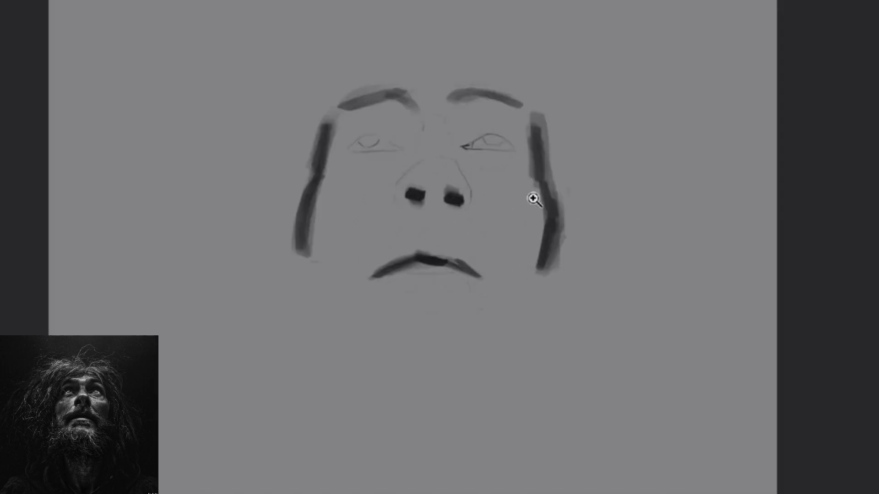
Darken both eyebrows and the right eye lines.
{"action": "left_click_drag", "start_coordinate": [480, 169], "coordinate": [522, 221]}
{"action": "left_click_drag", "start_coordinate": [391, 153], "coordinate": [339, 161]}
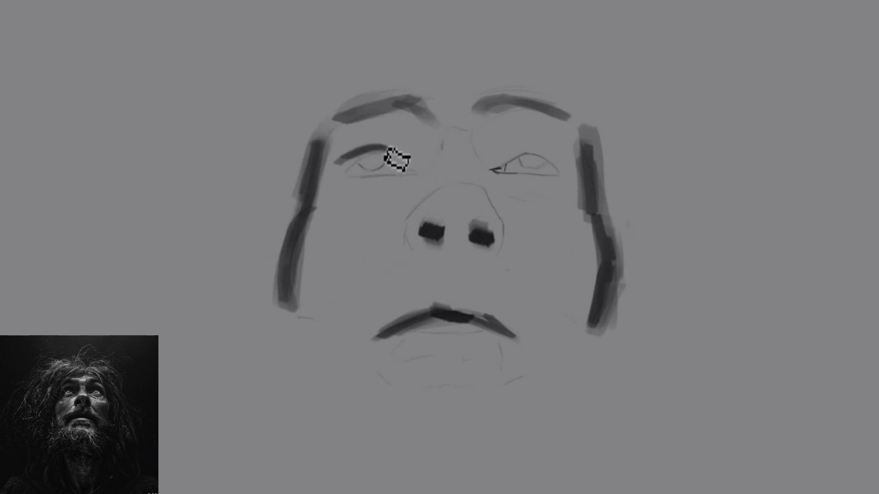
{"action": "mouse_move", "coordinate": [497, 158]}
{"action": "left_mouse_down"}
{"action": "mouse_move", "coordinate": [559, 157]}
{"action": "mouse_move", "coordinate": [495, 159]}
{"action": "left_mouse_up"}
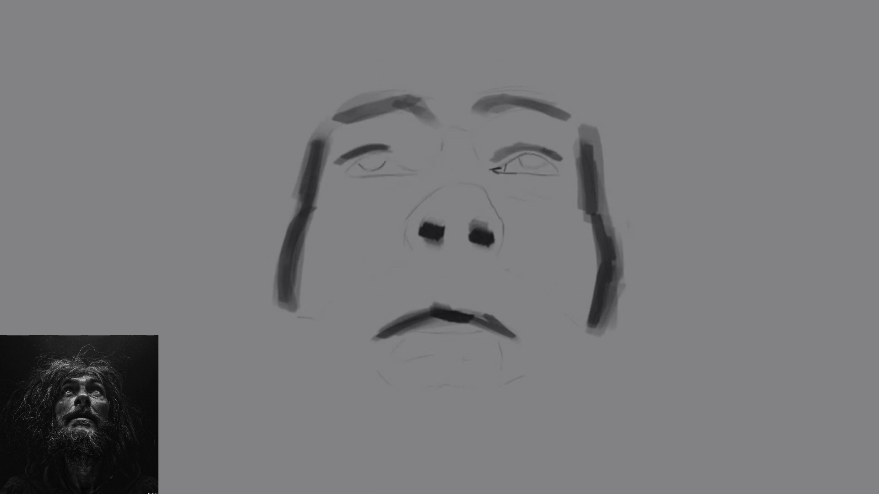
Shade eye sockets, nose, upper lip and cheeks in mid-grey, and rough in the hair mass.
{"action": "key", "text": "l"}
{"action": "mouse_move", "coordinate": [357, 143]}
{"action": "left_mouse_down"}
{"action": "mouse_move", "coordinate": [407, 133]}
{"action": "mouse_move", "coordinate": [436, 144]}
{"action": "mouse_move", "coordinate": [398, 123]}
{"action": "mouse_move", "coordinate": [343, 194]}
{"action": "mouse_move", "coordinate": [479, 178]}
{"action": "left_mouse_up"}
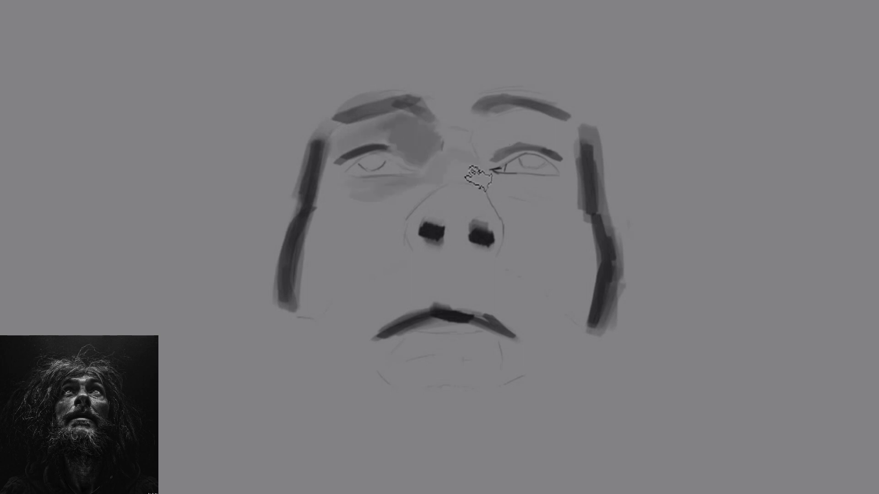
{"action": "left_click_drag", "start_coordinate": [502, 131], "coordinate": [573, 138]}
{"action": "mouse_move", "coordinate": [314, 314]}
{"action": "left_mouse_down"}
{"action": "mouse_move", "coordinate": [359, 300]}
{"action": "mouse_move", "coordinate": [320, 245]}
{"action": "mouse_move", "coordinate": [314, 255]}
{"action": "mouse_move", "coordinate": [334, 284]}
{"action": "left_mouse_up"}
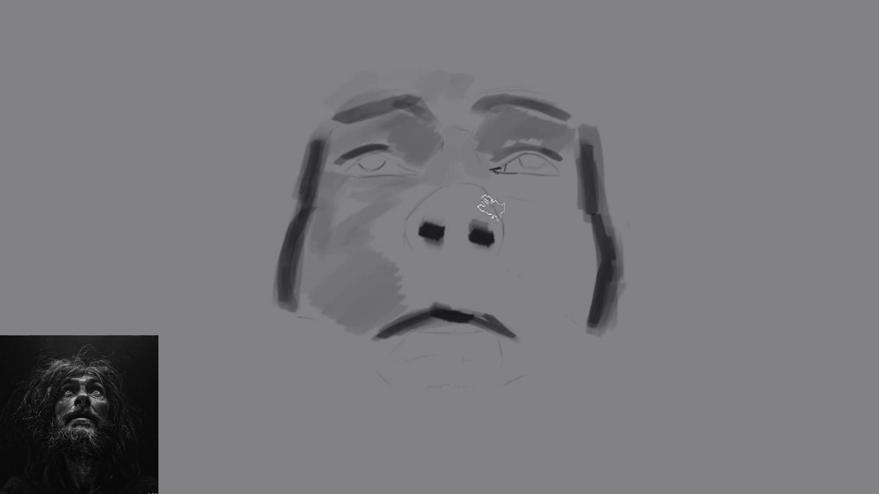
{"action": "mouse_move", "coordinate": [490, 207]}
{"action": "left_mouse_down"}
{"action": "mouse_move", "coordinate": [432, 206]}
{"action": "mouse_move", "coordinate": [503, 246]}
{"action": "left_mouse_up"}
{"action": "mouse_move", "coordinate": [492, 291]}
{"action": "left_mouse_down"}
{"action": "mouse_move", "coordinate": [441, 289]}
{"action": "mouse_move", "coordinate": [380, 320]}
{"action": "mouse_move", "coordinate": [535, 329]}
{"action": "left_mouse_up"}
{"action": "left_click_drag", "start_coordinate": [558, 193], "coordinate": [527, 320]}
{"action": "mouse_move", "coordinate": [235, 220]}
{"action": "left_mouse_down"}
{"action": "mouse_move", "coordinate": [249, 409]}
{"action": "mouse_move", "coordinate": [96, 160]}
{"action": "mouse_move", "coordinate": [599, 44]}
{"action": "mouse_move", "coordinate": [721, 292]}
{"action": "mouse_move", "coordinate": [293, 449]}
{"action": "mouse_move", "coordinate": [527, 430]}
{"action": "left_mouse_up"}
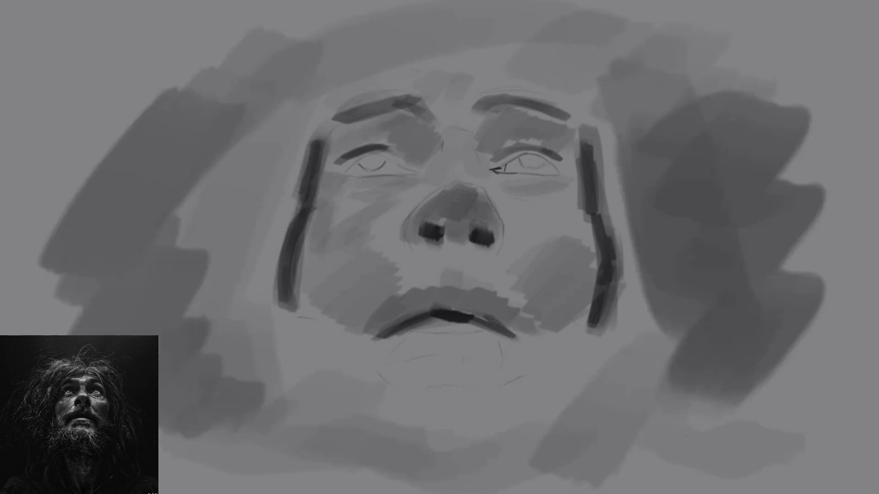
Zoom out and paint broad dark strokes around the face's top, sides, bottom and chin.
{"action": "left_click_drag", "start_coordinate": [743, 327], "coordinate": [714, 371]}
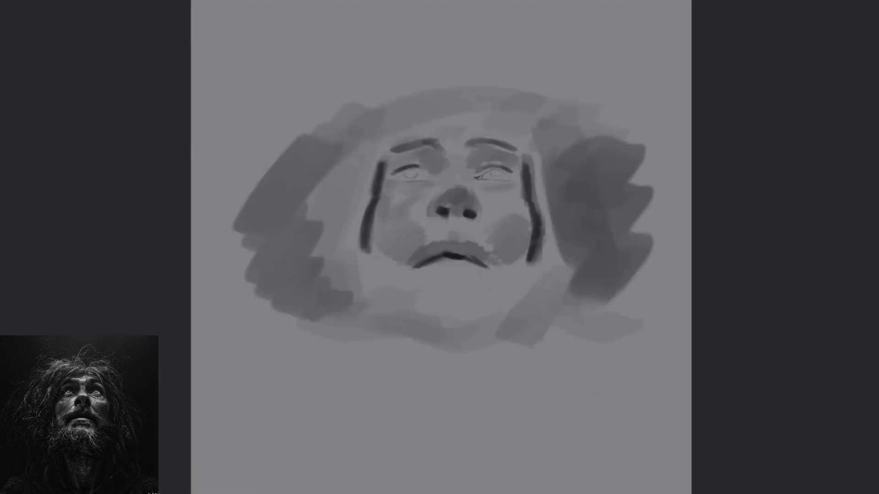
{"action": "mouse_move", "coordinate": [274, 27]}
{"action": "left_mouse_down"}
{"action": "mouse_move", "coordinate": [212, 59]}
{"action": "mouse_move", "coordinate": [321, 18]}
{"action": "left_mouse_up"}
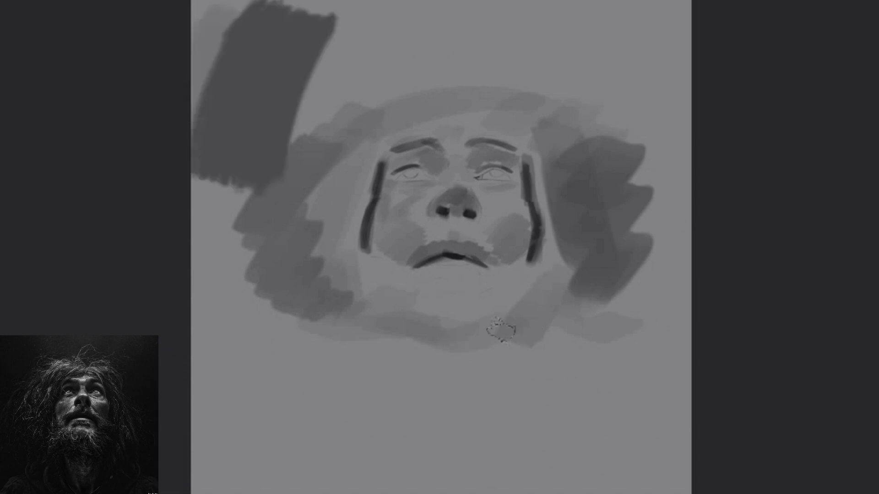
{"action": "mouse_move", "coordinate": [256, 192]}
{"action": "left_mouse_down"}
{"action": "mouse_move", "coordinate": [329, 447]}
{"action": "mouse_move", "coordinate": [620, 415]}
{"action": "mouse_move", "coordinate": [602, 74]}
{"action": "mouse_move", "coordinate": [451, 49]}
{"action": "mouse_move", "coordinate": [527, 91]}
{"action": "left_mouse_up"}
{"action": "mouse_move", "coordinate": [677, 215]}
{"action": "left_mouse_down"}
{"action": "mouse_move", "coordinate": [625, 319]}
{"action": "mouse_move", "coordinate": [673, 160]}
{"action": "left_mouse_up"}
{"action": "left_click_drag", "start_coordinate": [275, 183], "coordinate": [197, 320]}
{"action": "left_click_drag", "start_coordinate": [191, 359], "coordinate": [244, 365]}
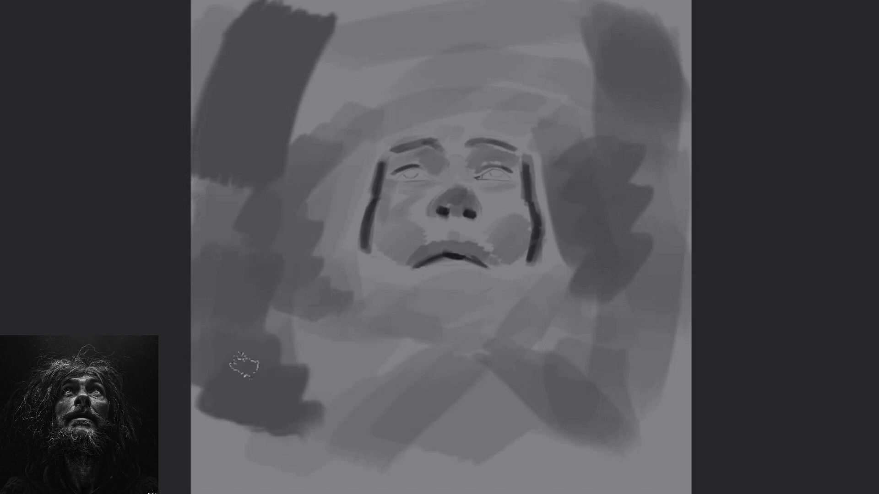
{"action": "mouse_move", "coordinate": [353, 275]}
{"action": "left_mouse_down"}
{"action": "mouse_move", "coordinate": [531, 297]}
{"action": "mouse_move", "coordinate": [572, 247]}
{"action": "left_mouse_up"}
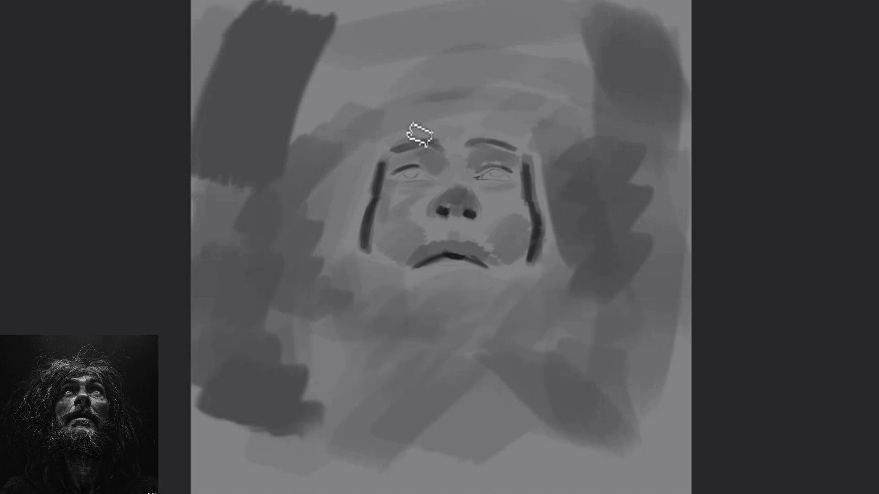
Paint dark curved hair strands across the forehead and down to the right cheek.
{"action": "mouse_move", "coordinate": [447, 87]}
{"action": "left_mouse_down"}
{"action": "mouse_move", "coordinate": [368, 103]}
{"action": "mouse_move", "coordinate": [526, 99]}
{"action": "left_mouse_up"}
{"action": "left_click_drag", "start_coordinate": [287, 206], "coordinate": [380, 89]}
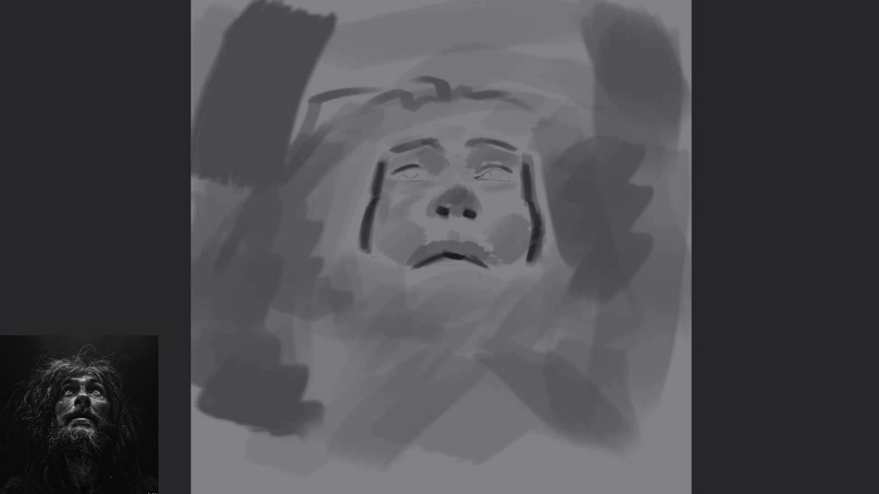
{"action": "left_click_drag", "start_coordinate": [316, 99], "coordinate": [412, 86]}
{"action": "left_click_drag", "start_coordinate": [357, 169], "coordinate": [321, 279]}
{"action": "mouse_move", "coordinate": [545, 73]}
{"action": "left_mouse_down"}
{"action": "mouse_move", "coordinate": [349, 125]}
{"action": "mouse_move", "coordinate": [302, 122]}
{"action": "left_mouse_up"}
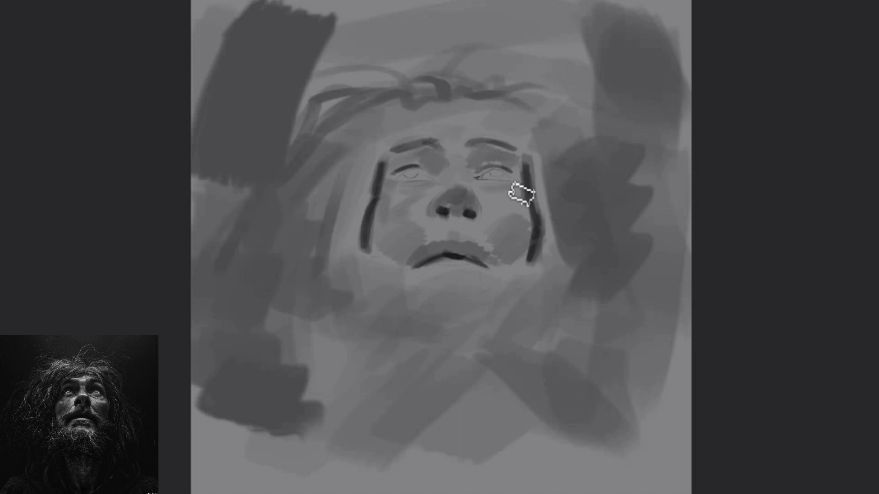
{"action": "left_click_drag", "start_coordinate": [533, 84], "coordinate": [675, 239]}
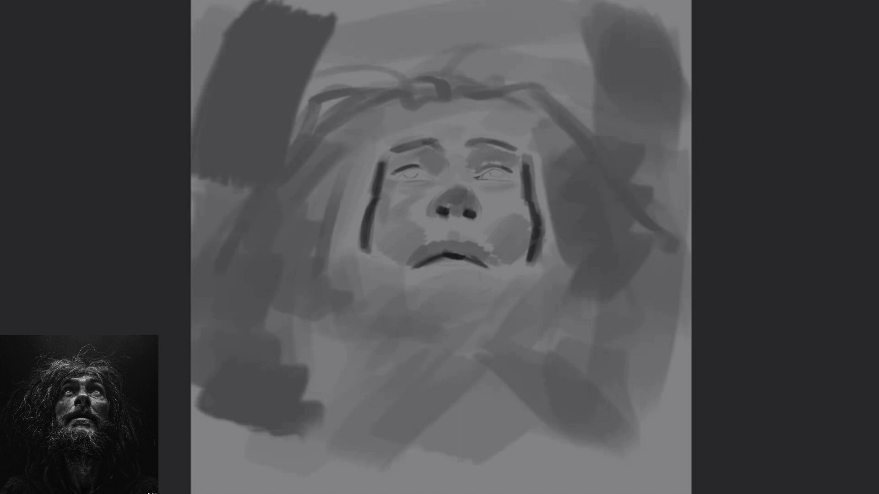
Define the chin, under-chin shadow and both jaw edges with dark strokes.
{"action": "left_click_drag", "start_coordinate": [478, 300], "coordinate": [427, 302]}
{"action": "left_click_drag", "start_coordinate": [361, 257], "coordinate": [393, 288]}
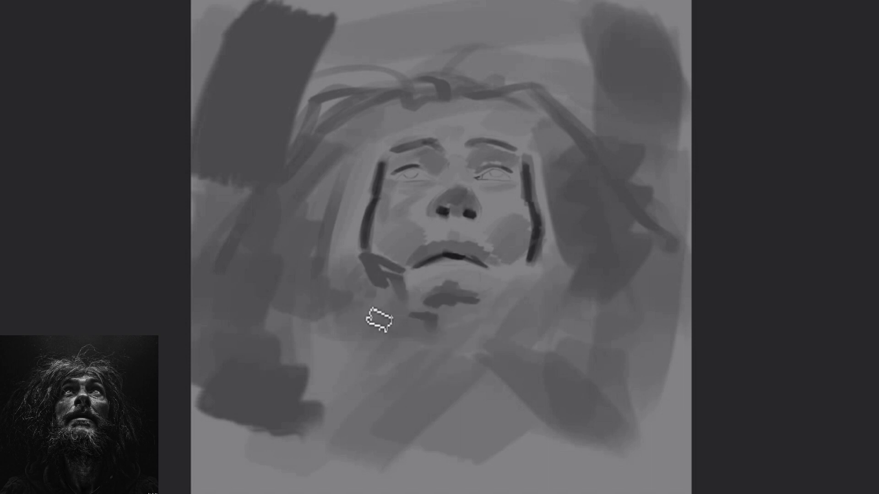
{"action": "left_click_drag", "start_coordinate": [536, 261], "coordinate": [549, 302]}
{"action": "mouse_move", "coordinate": [355, 251]}
{"action": "left_mouse_down"}
{"action": "mouse_move", "coordinate": [367, 174]}
{"action": "mouse_move", "coordinate": [436, 133]}
{"action": "mouse_move", "coordinate": [549, 114]}
{"action": "left_mouse_up"}
{"action": "left_click_drag", "start_coordinate": [561, 277], "coordinate": [545, 195]}
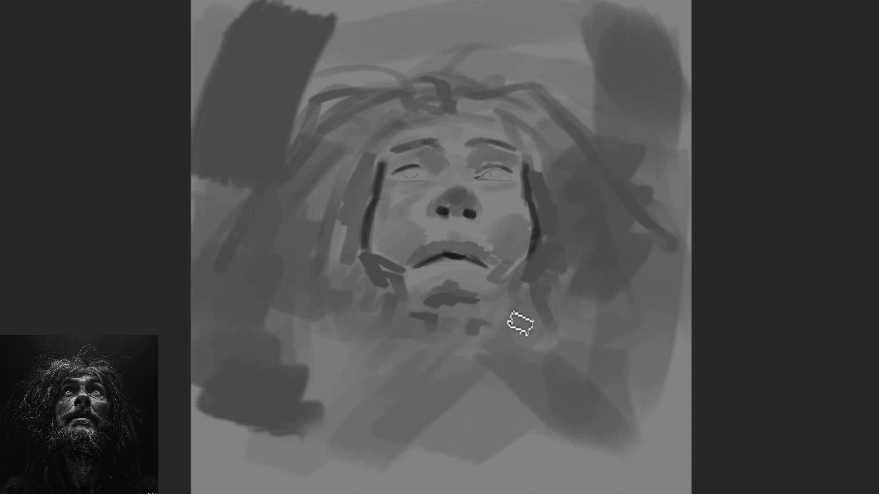
{"action": "left_click_drag", "start_coordinate": [531, 293], "coordinate": [469, 327]}
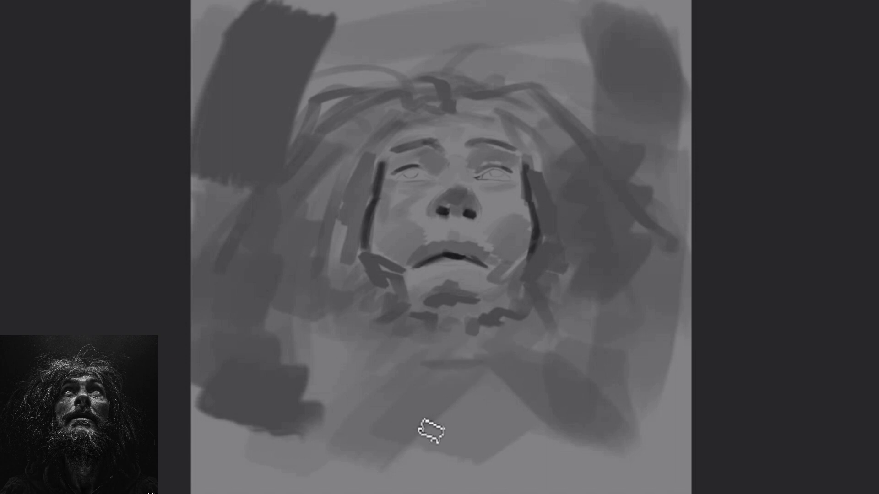
Sketch the beard below the chin, outline both sides of the neck, and add a hair curve.
{"action": "left_click_drag", "start_coordinate": [394, 366], "coordinate": [487, 369]}
{"action": "left_click_drag", "start_coordinate": [398, 339], "coordinate": [508, 356]}
{"action": "mouse_move", "coordinate": [394, 365]}
{"action": "left_mouse_down"}
{"action": "mouse_move", "coordinate": [397, 436]}
{"action": "mouse_move", "coordinate": [526, 435]}
{"action": "left_mouse_up"}
{"action": "left_click_drag", "start_coordinate": [517, 321], "coordinate": [498, 428]}
{"action": "left_click_drag", "start_coordinate": [379, 341], "coordinate": [455, 487]}
{"action": "left_click_drag", "start_coordinate": [361, 373], "coordinate": [309, 380]}
Add short hair strokes and rough in the left shoulder, neck and bottom-edge darks.
{"action": "left_click_drag", "start_coordinate": [222, 320], "coordinate": [215, 343]}
{"action": "left_click_drag", "start_coordinate": [551, 362], "coordinate": [677, 296]}
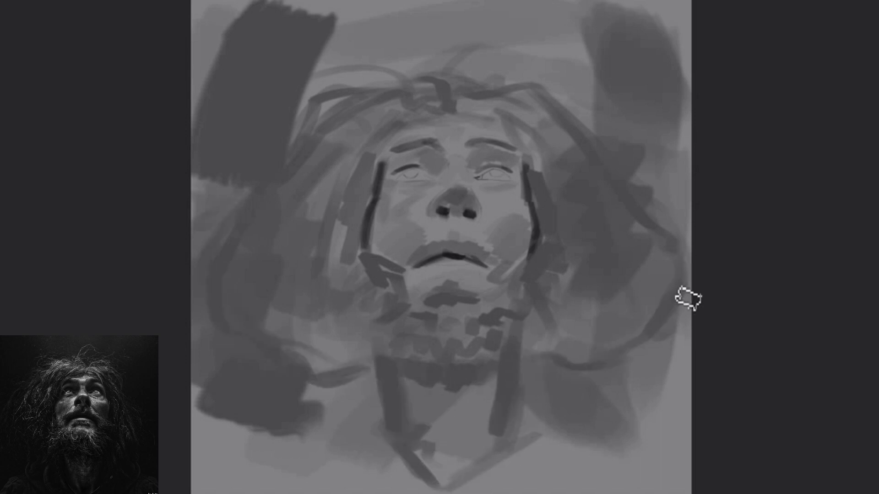
{"action": "left_click_drag", "start_coordinate": [341, 433], "coordinate": [202, 484]}
{"action": "left_click_drag", "start_coordinate": [329, 394], "coordinate": [320, 443]}
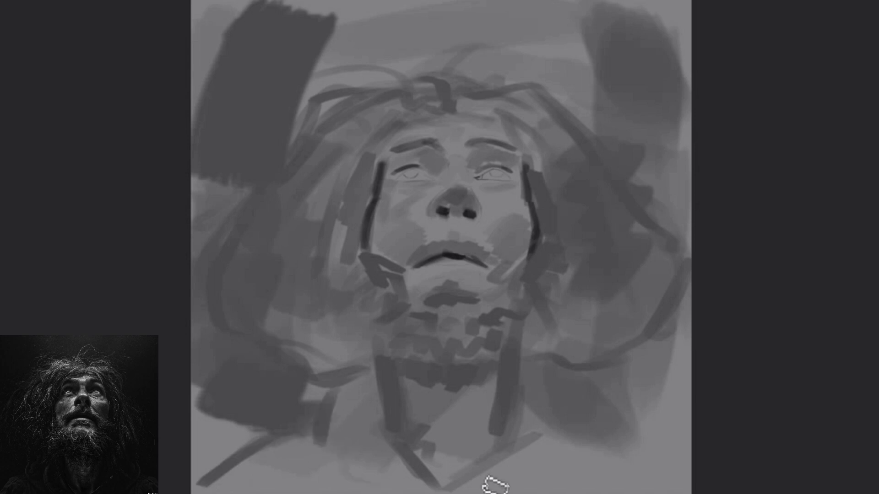
{"action": "left_click_drag", "start_coordinate": [648, 455], "coordinate": [687, 478]}
{"action": "left_click_drag", "start_coordinate": [595, 375], "coordinate": [572, 463]}
{"action": "mouse_move", "coordinate": [370, 380]}
{"action": "left_mouse_down"}
{"action": "mouse_move", "coordinate": [339, 425]}
{"action": "mouse_move", "coordinate": [228, 490]}
{"action": "left_mouse_up"}
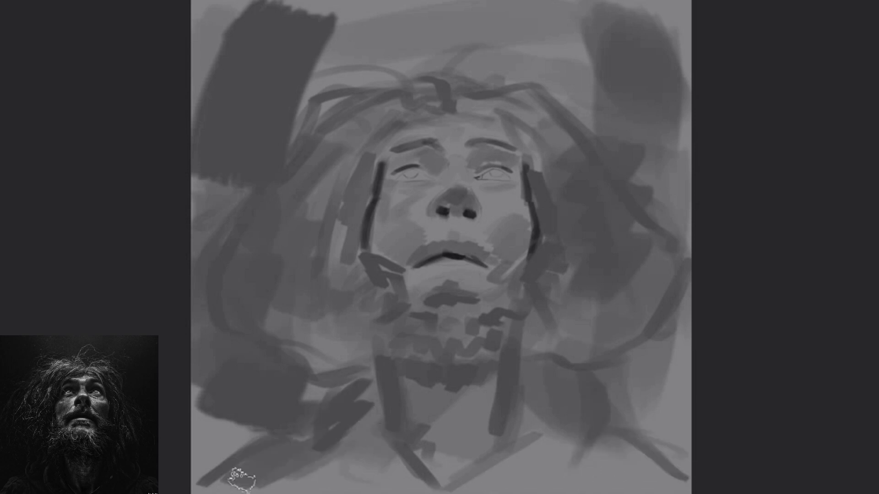
Deepen the dark masses on both shoulders, the lower corners and around the neck.
{"action": "left_click_drag", "start_coordinate": [412, 398], "coordinate": [228, 485]}
{"action": "mouse_move", "coordinate": [572, 486]}
{"action": "left_mouse_down"}
{"action": "mouse_move", "coordinate": [540, 404]}
{"action": "mouse_move", "coordinate": [609, 476]}
{"action": "left_mouse_up"}
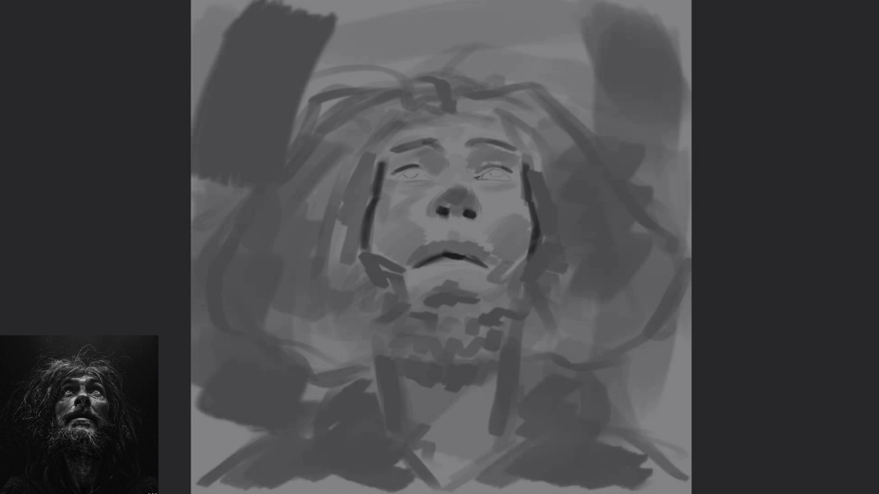
{"action": "left_click_drag", "start_coordinate": [315, 384], "coordinate": [202, 458]}
{"action": "left_click_drag", "start_coordinate": [239, 372], "coordinate": [201, 321]}
{"action": "left_click_drag", "start_coordinate": [591, 379], "coordinate": [686, 330]}
{"action": "left_click_drag", "start_coordinate": [618, 403], "coordinate": [676, 447]}
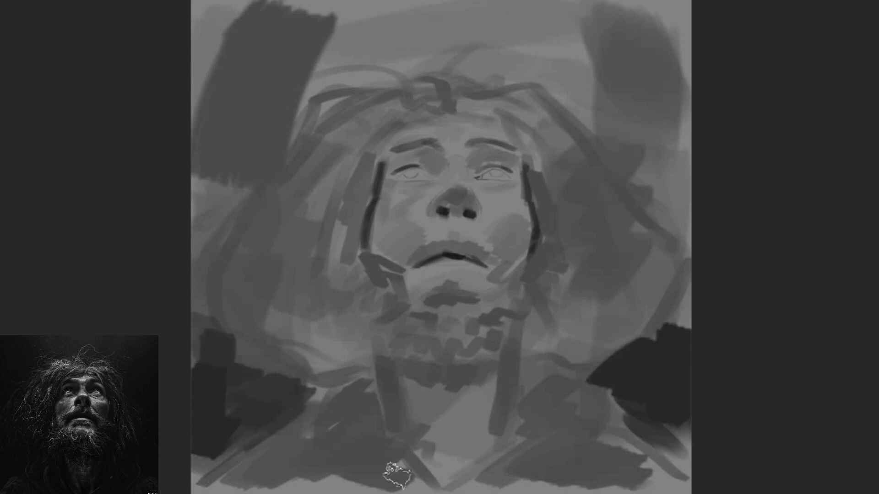
{"action": "left_click_drag", "start_coordinate": [380, 380], "coordinate": [371, 417]}
{"action": "left_click_drag", "start_coordinate": [508, 384], "coordinate": [508, 428]}
Deepen the under-chin shadow and darken the top-left background past the hair.
{"action": "left_click_drag", "start_coordinate": [400, 361], "coordinate": [510, 362]}
{"action": "left_click_drag", "start_coordinate": [362, 288], "coordinate": [348, 353]}
{"action": "left_click_drag", "start_coordinate": [538, 316], "coordinate": [549, 279]}
{"action": "left_click_drag", "start_coordinate": [320, 18], "coordinate": [201, 55]}
Darken the top background across the canvas above the head.
{"action": "left_click_drag", "start_coordinate": [196, 91], "coordinate": [403, 28]}
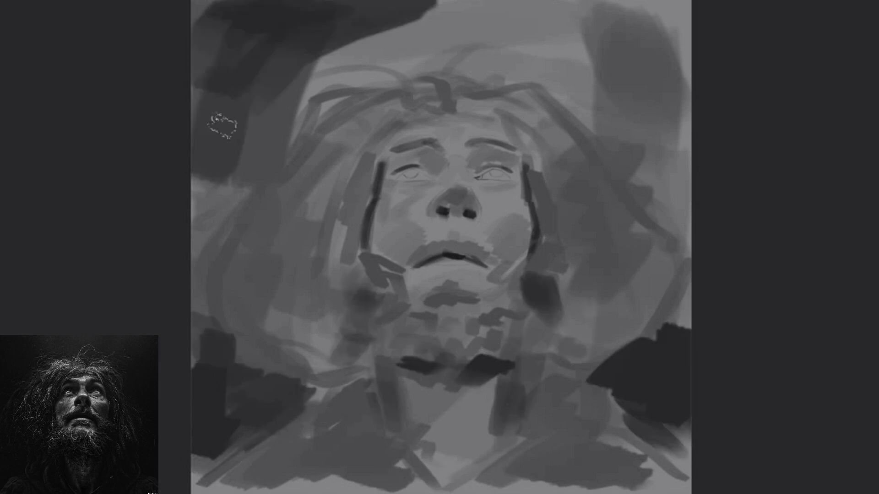
{"action": "left_click_drag", "start_coordinate": [215, 123], "coordinate": [458, 27]}
{"action": "mouse_move", "coordinate": [412, 18]}
{"action": "left_mouse_down"}
{"action": "mouse_move", "coordinate": [513, 45]}
{"action": "mouse_move", "coordinate": [648, 134]}
{"action": "mouse_move", "coordinate": [673, 220]}
{"action": "left_mouse_up"}
{"action": "left_click_drag", "start_coordinate": [568, 37], "coordinate": [618, 78]}
{"action": "left_click_drag", "start_coordinate": [220, 9], "coordinate": [194, 88]}
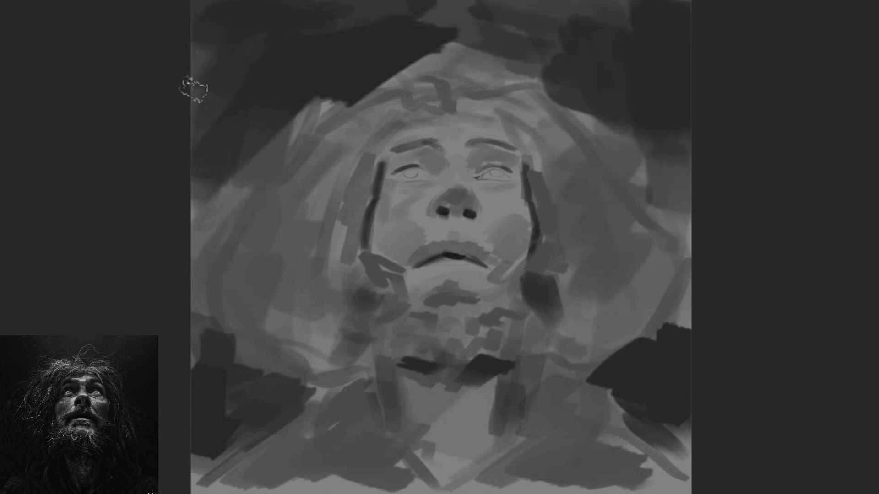
{"action": "left_click_drag", "start_coordinate": [458, 13], "coordinate": [320, 110]}
Darken the background along the canvas edges and block dark strokes into the left hair.
{"action": "mouse_move", "coordinate": [275, 169]}
{"action": "left_mouse_down"}
{"action": "mouse_move", "coordinate": [293, 89]}
{"action": "mouse_move", "coordinate": [206, 229]}
{"action": "left_mouse_up"}
{"action": "left_click_drag", "start_coordinate": [595, 133], "coordinate": [678, 298]}
{"action": "left_click_drag", "start_coordinate": [677, 412], "coordinate": [664, 480]}
{"action": "left_click_drag", "start_coordinate": [595, 129], "coordinate": [463, 27]}
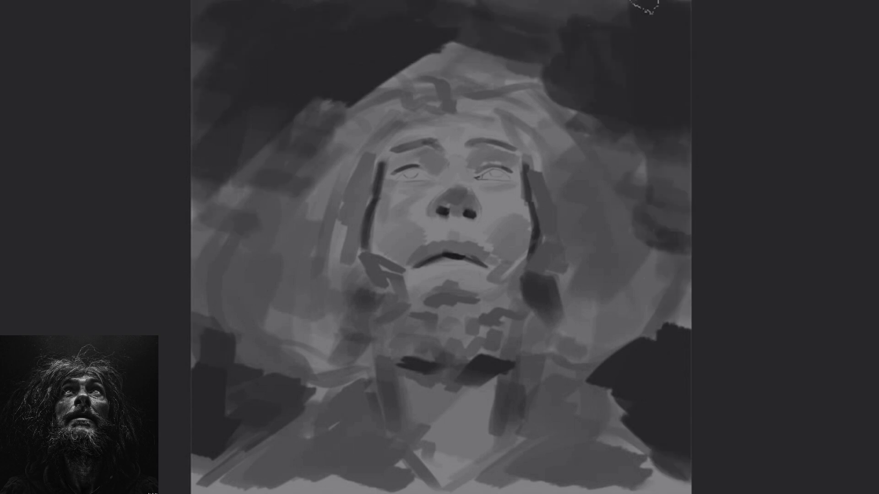
{"action": "left_click_drag", "start_coordinate": [206, 87], "coordinate": [197, 13]}
{"action": "left_click_drag", "start_coordinate": [686, 291], "coordinate": [650, 328]}
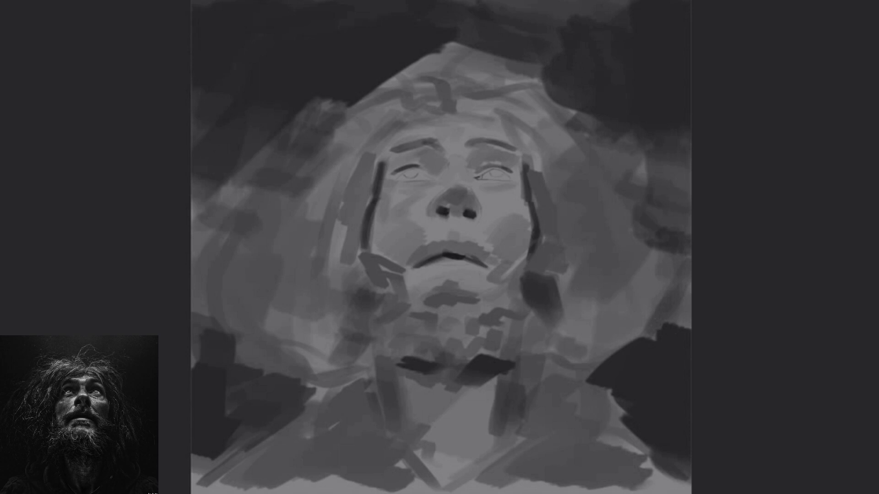
{"action": "mouse_move", "coordinate": [288, 295]}
{"action": "left_mouse_down"}
{"action": "mouse_move", "coordinate": [308, 373]}
{"action": "mouse_move", "coordinate": [238, 261]}
{"action": "mouse_move", "coordinate": [341, 376]}
{"action": "mouse_move", "coordinate": [329, 312]}
{"action": "left_mouse_up"}
{"action": "mouse_move", "coordinate": [235, 229]}
{"action": "left_mouse_down"}
{"action": "mouse_move", "coordinate": [269, 212]}
{"action": "mouse_move", "coordinate": [310, 228]}
{"action": "mouse_move", "coordinate": [321, 321]}
{"action": "left_mouse_up"}
Paint dark curved strands into the right-side hair and the hair left of the face.
{"action": "left_click_drag", "start_coordinate": [527, 311], "coordinate": [460, 355]}
{"action": "left_click_drag", "start_coordinate": [591, 354], "coordinate": [624, 330]}
{"action": "left_click_drag", "start_coordinate": [664, 275], "coordinate": [612, 294]}
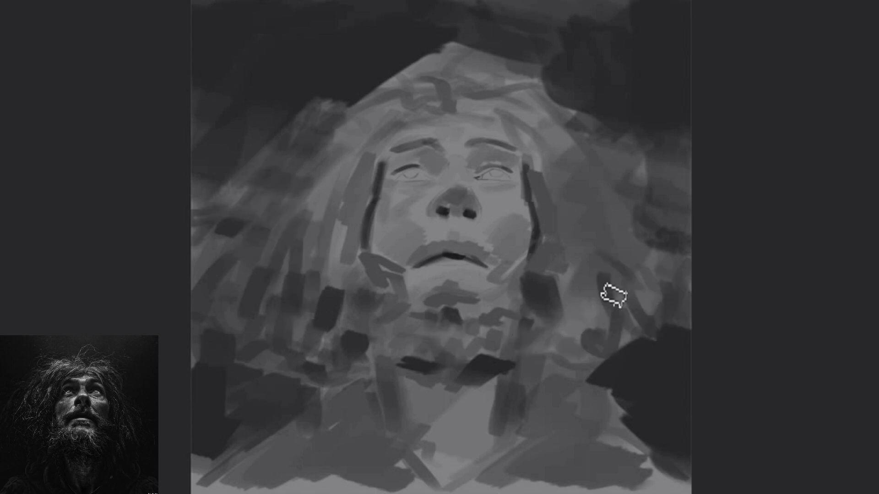
{"action": "left_click_drag", "start_coordinate": [534, 192], "coordinate": [557, 275]}
{"action": "left_click_drag", "start_coordinate": [544, 220], "coordinate": [570, 327]}
{"action": "mouse_move", "coordinate": [364, 192]}
{"action": "left_mouse_down"}
{"action": "mouse_move", "coordinate": [343, 249]}
{"action": "mouse_move", "coordinate": [350, 321]}
{"action": "left_mouse_up"}
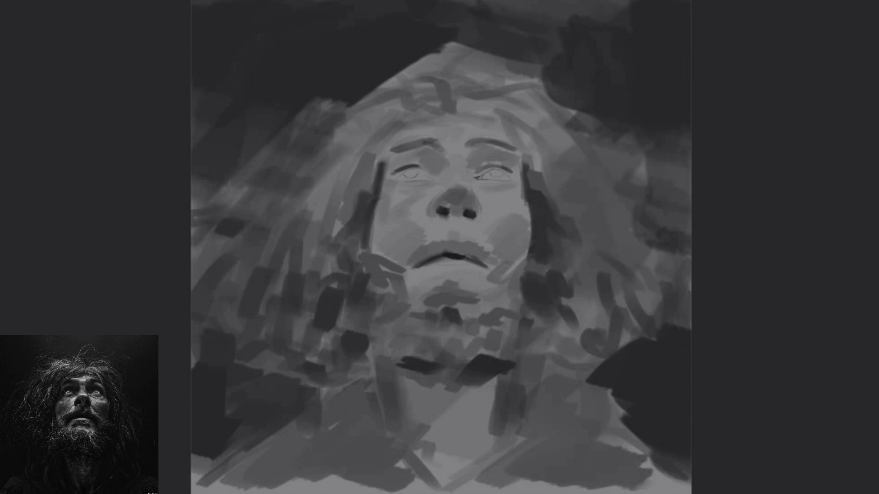
Darken the face's left edge and eyebrows, shadow the chin, and add a curling forehead strand.
{"action": "left_click_drag", "start_coordinate": [382, 160], "coordinate": [375, 197]}
{"action": "left_click_drag", "start_coordinate": [348, 138], "coordinate": [325, 228]}
{"action": "left_click_drag", "start_coordinate": [458, 158], "coordinate": [498, 181]}
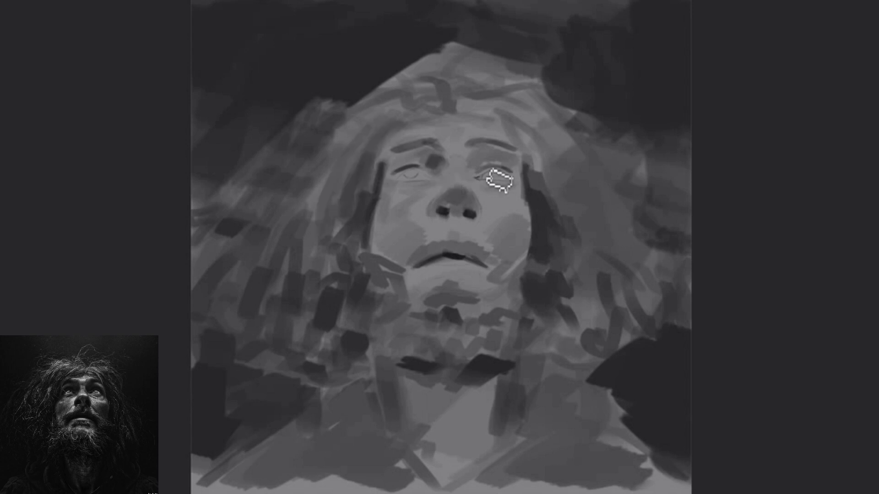
{"action": "left_click_drag", "start_coordinate": [398, 149], "coordinate": [432, 137]}
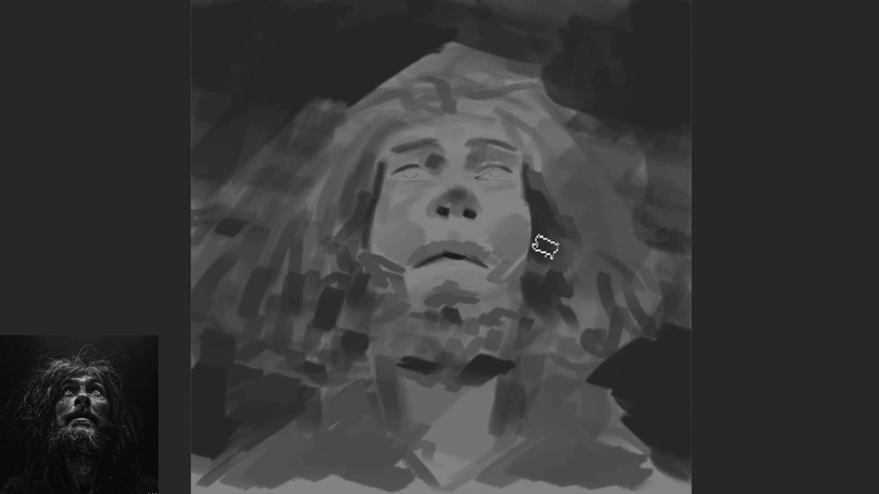
{"action": "left_click_drag", "start_coordinate": [437, 293], "coordinate": [469, 301]}
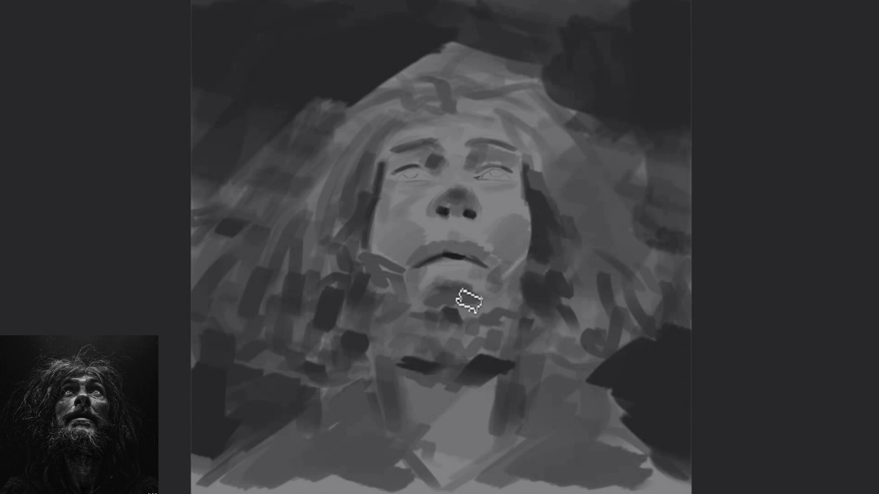
{"action": "left_click_drag", "start_coordinate": [389, 116], "coordinate": [448, 109]}
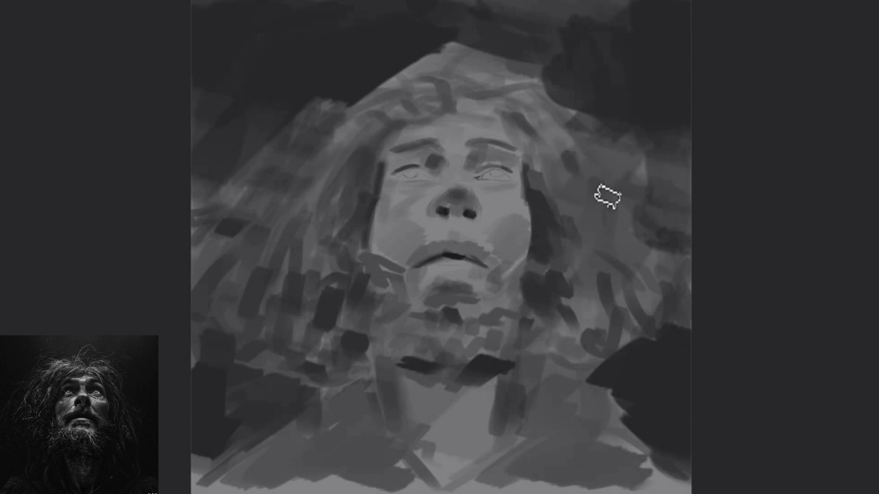
Shade both sides of the neck and the collar.
{"action": "left_click_drag", "start_coordinate": [544, 384], "coordinate": [527, 442]}
{"action": "left_click_drag", "start_coordinate": [458, 458], "coordinate": [441, 478]}
{"action": "left_click_drag", "start_coordinate": [398, 439], "coordinate": [380, 380]}
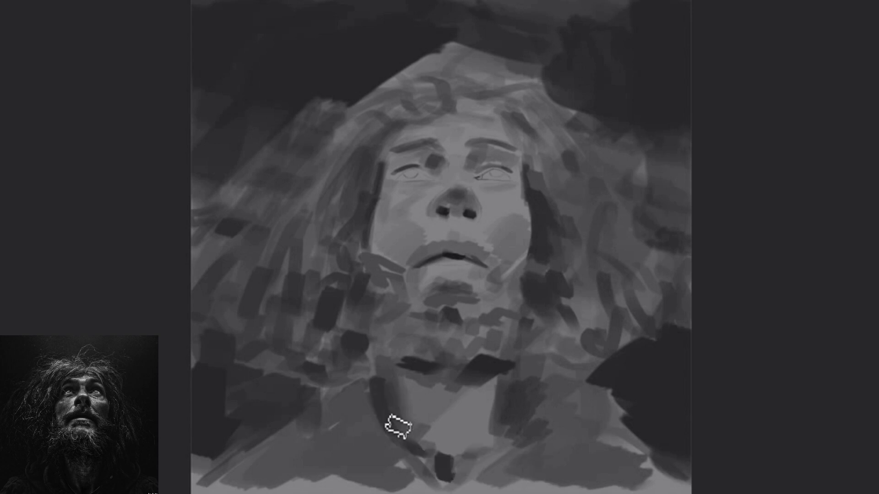
{"action": "left_click_drag", "start_coordinate": [369, 444], "coordinate": [385, 481]}
{"action": "left_click_drag", "start_coordinate": [299, 435], "coordinate": [255, 462]}
{"action": "left_click_drag", "start_coordinate": [618, 417], "coordinate": [563, 476]}
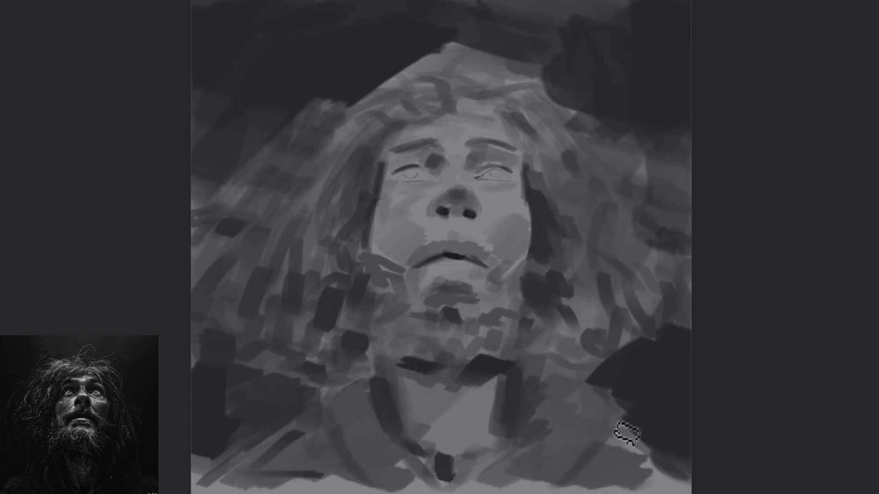
{"action": "left_click_drag", "start_coordinate": [591, 389], "coordinate": [604, 480]}
Shade more neck, collar and right-side hair, and darken the top edge and lower-left corner.
{"action": "left_click_drag", "start_coordinate": [549, 476], "coordinate": [508, 446]}
{"action": "left_click_drag", "start_coordinate": [389, 457], "coordinate": [366, 384]}
{"action": "left_click_drag", "start_coordinate": [604, 297], "coordinate": [586, 348]}
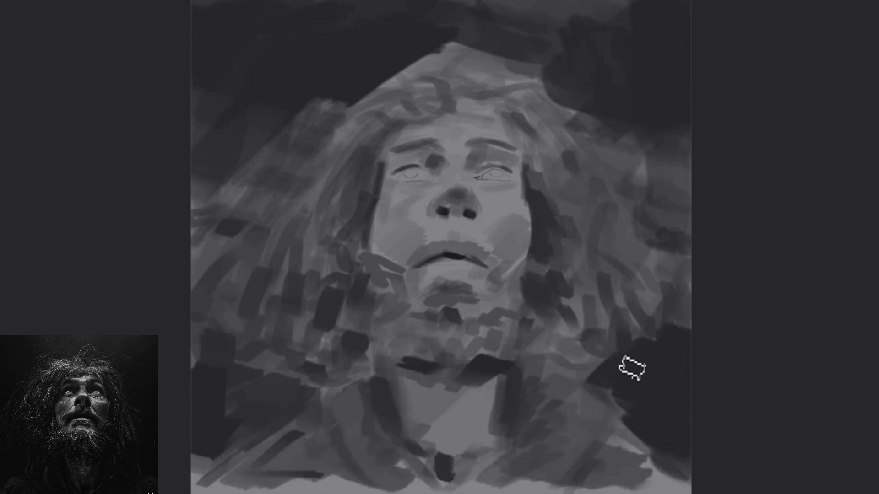
{"action": "left_click_drag", "start_coordinate": [684, 282], "coordinate": [682, 327]}
{"action": "left_click_drag", "start_coordinate": [622, 11], "coordinate": [495, 9]}
{"action": "left_click_drag", "start_coordinate": [196, 487], "coordinate": [242, 451]}
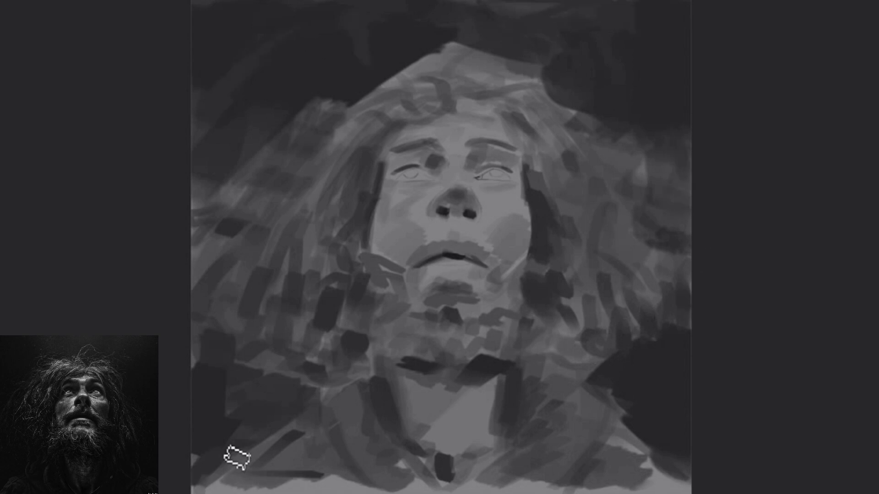
Paint dark strands into the left hair and darken the edge beside the left cheek.
{"action": "left_click_drag", "start_coordinate": [288, 181], "coordinate": [256, 216]}
{"action": "left_click_drag", "start_coordinate": [238, 178], "coordinate": [220, 202]}
{"action": "left_click_drag", "start_coordinate": [208, 190], "coordinate": [197, 220]}
{"action": "left_click_drag", "start_coordinate": [302, 115], "coordinate": [275, 142]}
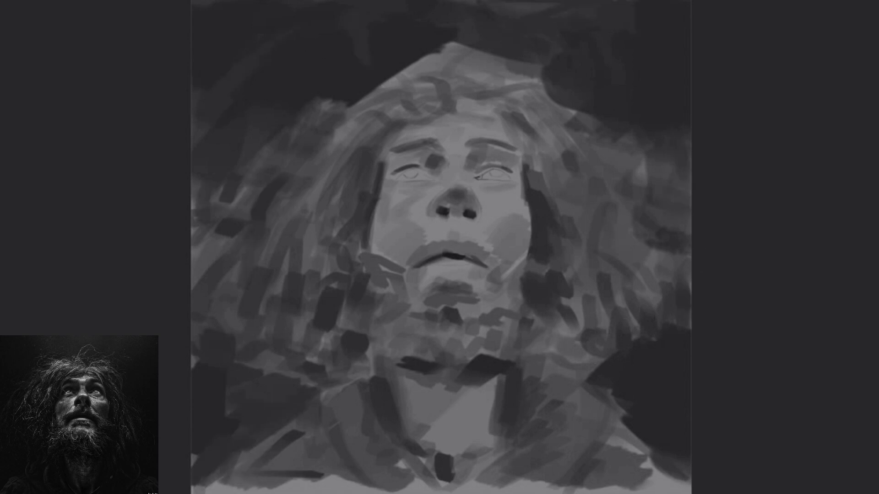
{"action": "left_click_drag", "start_coordinate": [364, 231], "coordinate": [354, 268]}
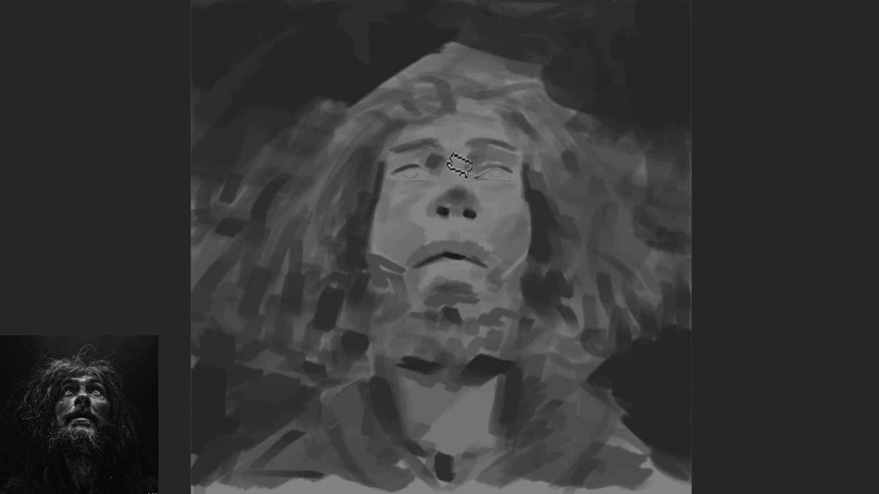
Strengthen the right eyebrow, tone down the chest in mid-grey, and darken hair over the right shoulder.
{"action": "left_click_drag", "start_coordinate": [466, 157], "coordinate": [509, 135]}
{"action": "mouse_move", "coordinate": [492, 389]}
{"action": "left_mouse_down"}
{"action": "mouse_move", "coordinate": [428, 453]}
{"action": "mouse_move", "coordinate": [401, 430]}
{"action": "mouse_move", "coordinate": [440, 451]}
{"action": "left_mouse_up"}
{"action": "left_click_drag", "start_coordinate": [561, 357], "coordinate": [602, 381]}
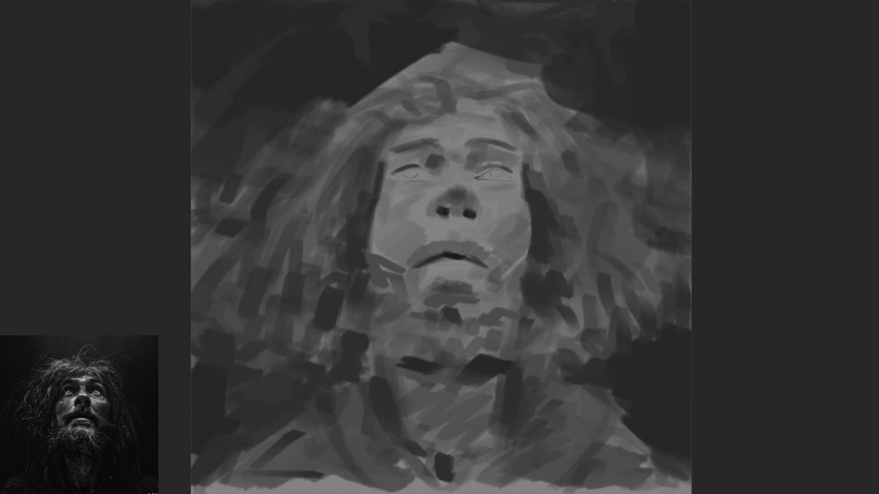
Zoom into the face, darken the left eye's outer corner, and line the right eye's lids.
{"action": "scroll", "coordinate": [512, 208], "scroll_direction": "up", "scroll_amount": 5}
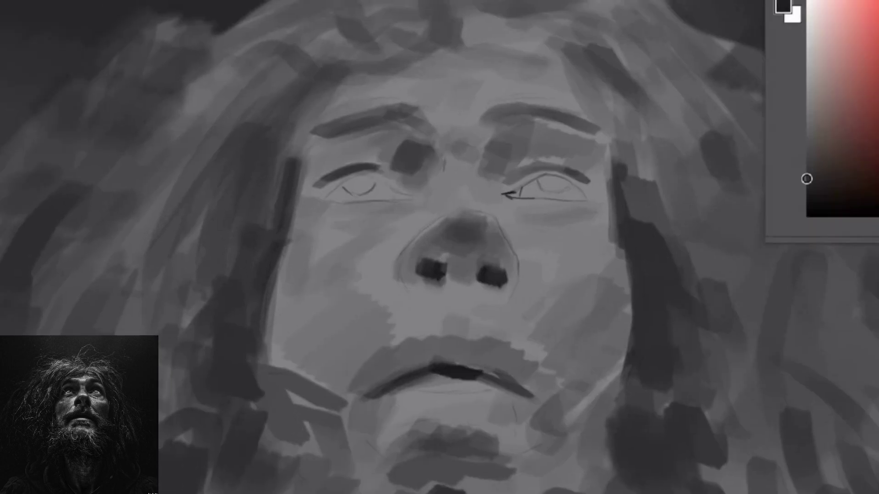
{"action": "left_click", "coordinate": [807, 179]}
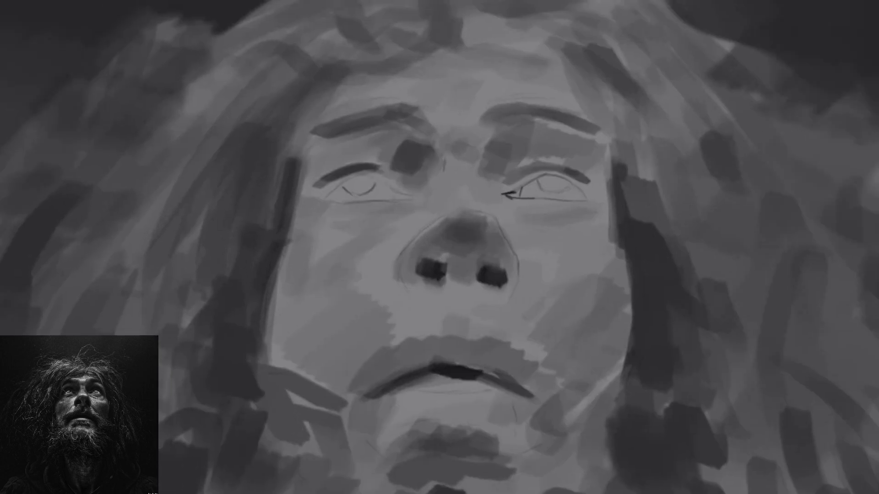
{"action": "mouse_move", "coordinate": [313, 198]}
{"action": "left_mouse_down"}
{"action": "mouse_move", "coordinate": [322, 186]}
{"action": "mouse_move", "coordinate": [409, 198]}
{"action": "left_mouse_up"}
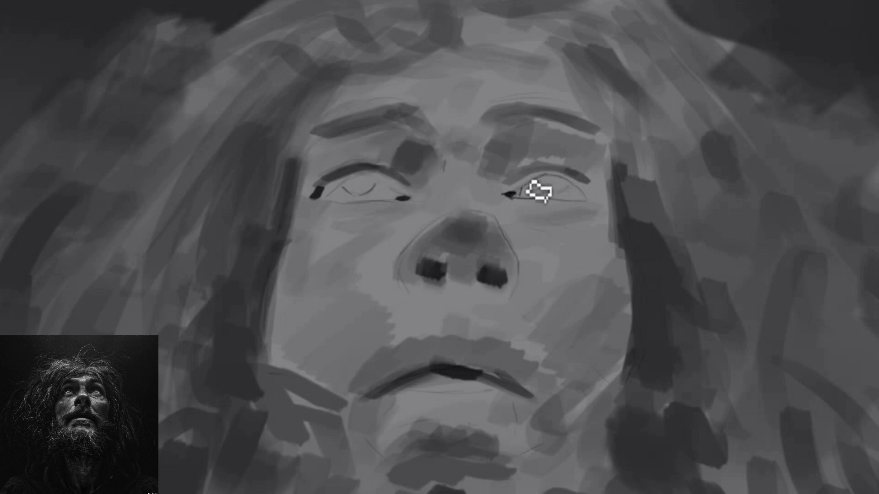
{"action": "left_click_drag", "start_coordinate": [517, 194], "coordinate": [504, 194]}
{"action": "mouse_move", "coordinate": [507, 177]}
{"action": "left_mouse_down"}
{"action": "mouse_move", "coordinate": [547, 162]}
{"action": "mouse_move", "coordinate": [596, 201]}
{"action": "left_mouse_up"}
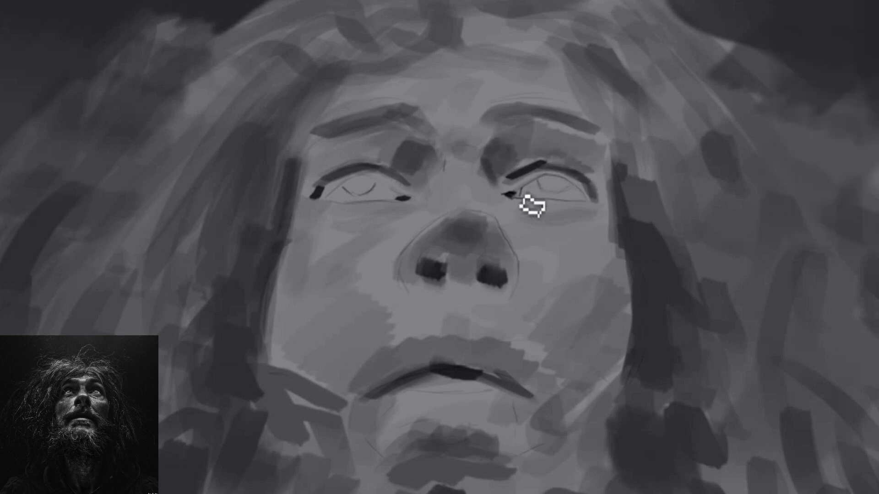
{"action": "left_click_drag", "start_coordinate": [511, 197], "coordinate": [587, 201]}
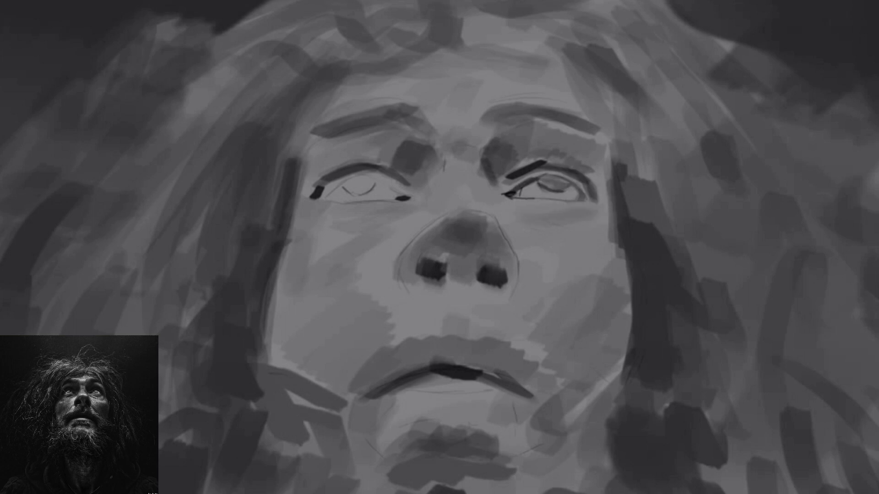
Redraw the left eyelids with a grey iris, lighten under the eye, and shadow below the nose.
{"action": "mouse_move", "coordinate": [323, 191]}
{"action": "left_mouse_down"}
{"action": "mouse_move", "coordinate": [403, 204]}
{"action": "mouse_move", "coordinate": [353, 201]}
{"action": "mouse_move", "coordinate": [380, 195]}
{"action": "left_mouse_up"}
{"action": "left_click_drag", "start_coordinate": [323, 203], "coordinate": [359, 205]}
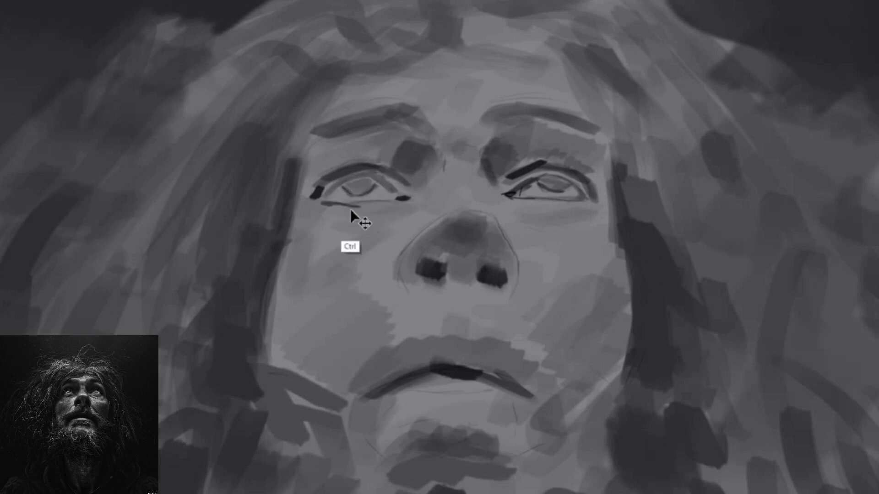
{"action": "left_click_drag", "start_coordinate": [414, 204], "coordinate": [347, 221]}
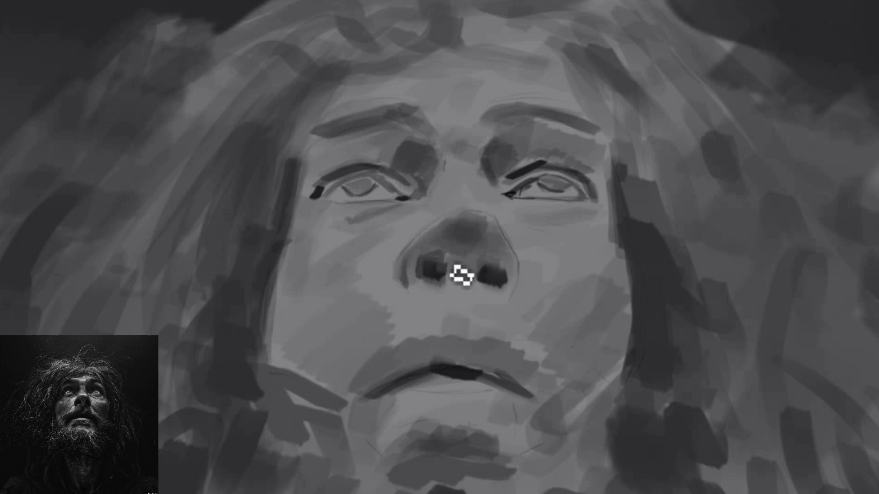
{"action": "mouse_move", "coordinate": [477, 293]}
{"action": "left_mouse_down"}
{"action": "mouse_move", "coordinate": [423, 298]}
{"action": "mouse_move", "coordinate": [469, 306]}
{"action": "mouse_move", "coordinate": [447, 320]}
{"action": "mouse_move", "coordinate": [484, 346]}
{"action": "mouse_move", "coordinate": [502, 272]}
{"action": "mouse_move", "coordinate": [489, 276]}
{"action": "left_mouse_up"}
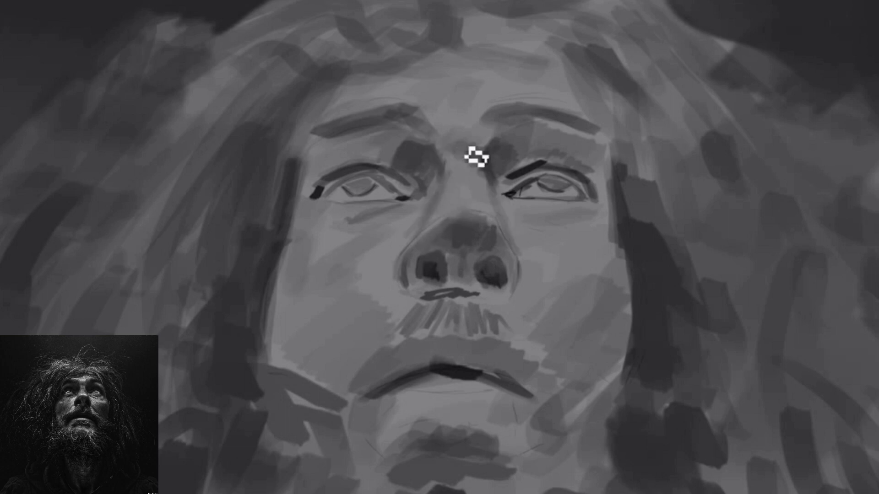
Refine the brows, eyelids, left iris and forehead hairline with dark strokes.
{"action": "left_click_drag", "start_coordinate": [474, 145], "coordinate": [446, 133]}
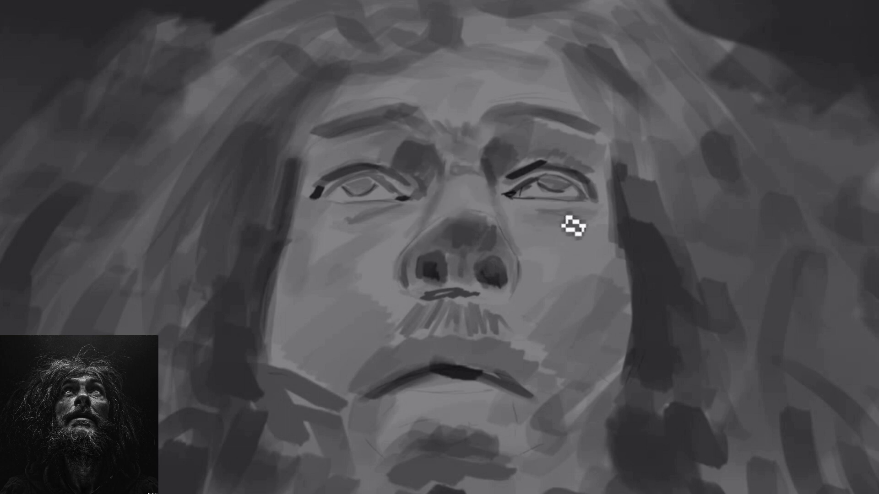
{"action": "left_click_drag", "start_coordinate": [563, 216], "coordinate": [535, 215]}
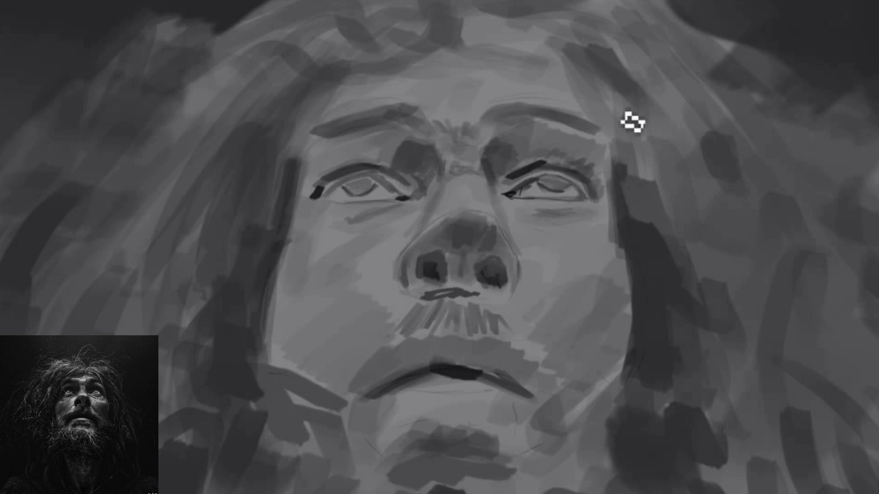
{"action": "left_click", "coordinate": [364, 186]}
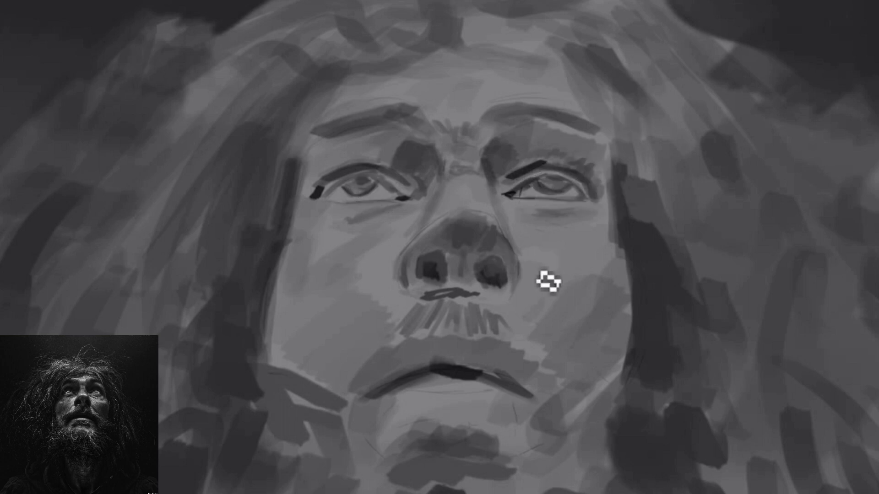
{"action": "left_click", "coordinate": [547, 325]}
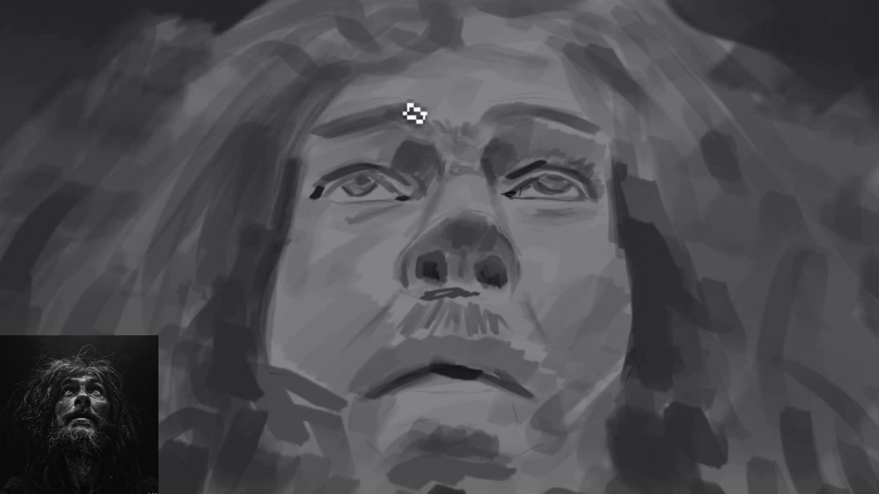
{"action": "mouse_move", "coordinate": [471, 43]}
{"action": "left_mouse_down"}
{"action": "mouse_move", "coordinate": [474, 69]}
{"action": "mouse_move", "coordinate": [348, 83]}
{"action": "left_mouse_up"}
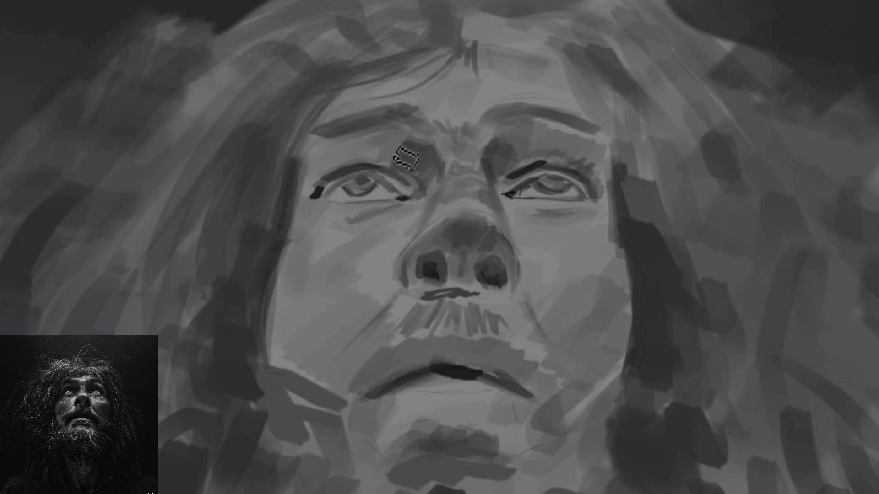
{"action": "left_click_drag", "start_coordinate": [384, 149], "coordinate": [332, 152]}
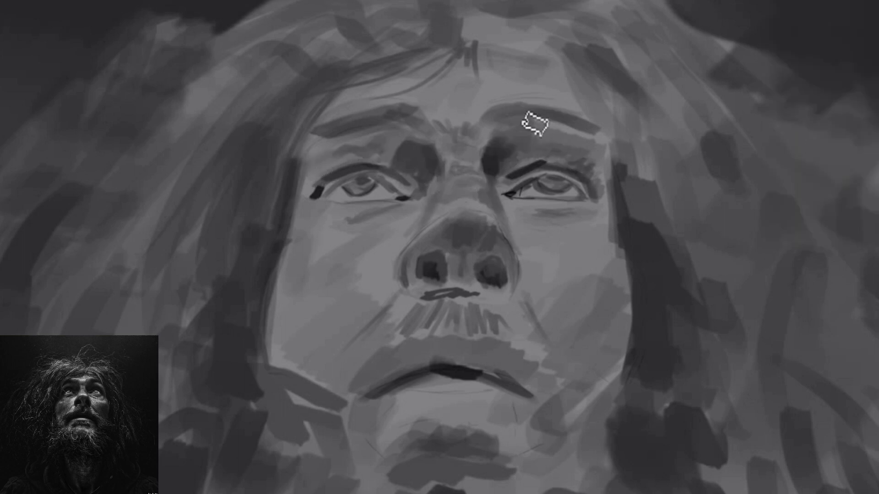
{"action": "left_click_drag", "start_coordinate": [506, 118], "coordinate": [586, 120]}
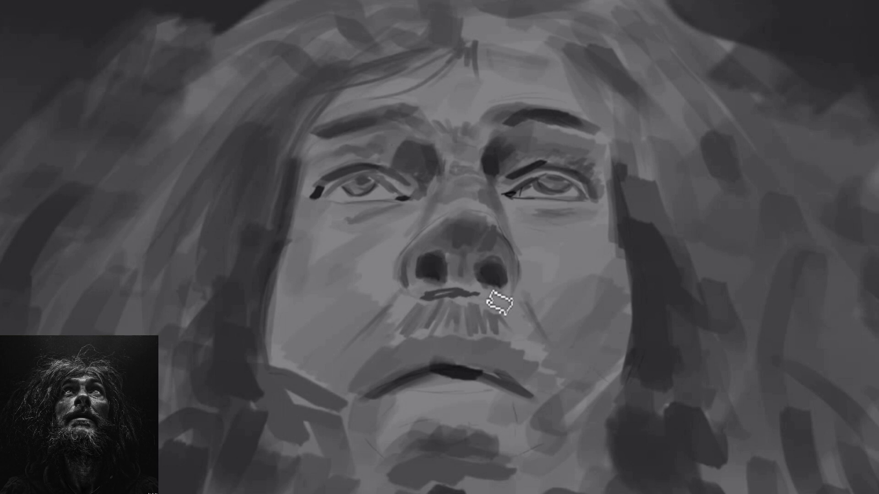
Darken the mouth line, the hair edges and the left edge of the face.
{"action": "mouse_move", "coordinate": [401, 394]}
{"action": "left_mouse_down"}
{"action": "mouse_move", "coordinate": [408, 386]}
{"action": "mouse_move", "coordinate": [535, 410]}
{"action": "left_mouse_up"}
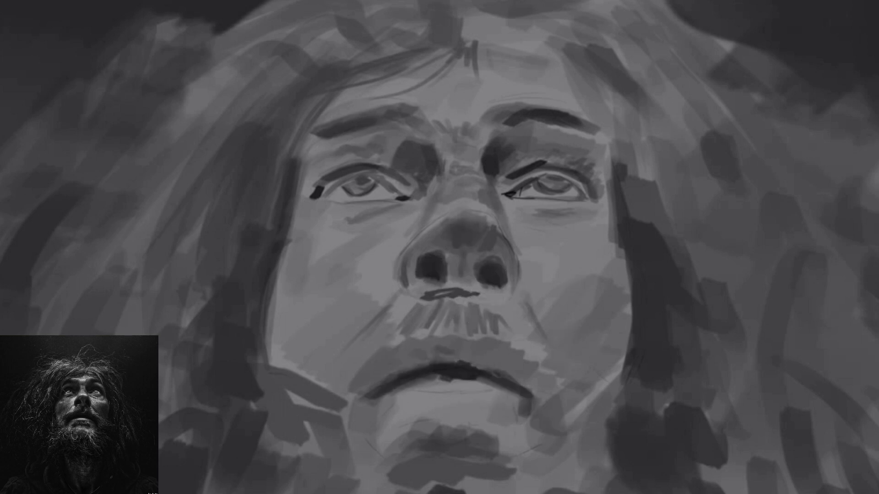
{"action": "left_click_drag", "start_coordinate": [626, 236], "coordinate": [634, 378]}
{"action": "left_click_drag", "start_coordinate": [258, 317], "coordinate": [280, 221]}
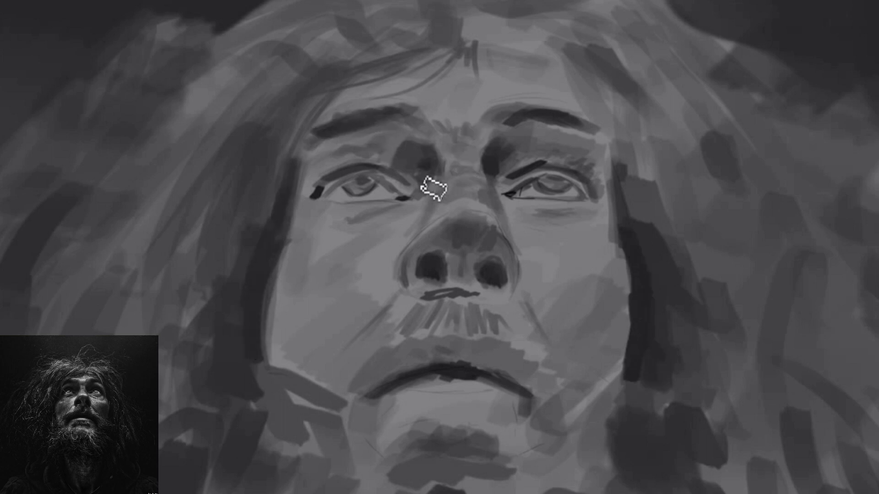
{"action": "left_click_drag", "start_coordinate": [502, 162], "coordinate": [481, 155]}
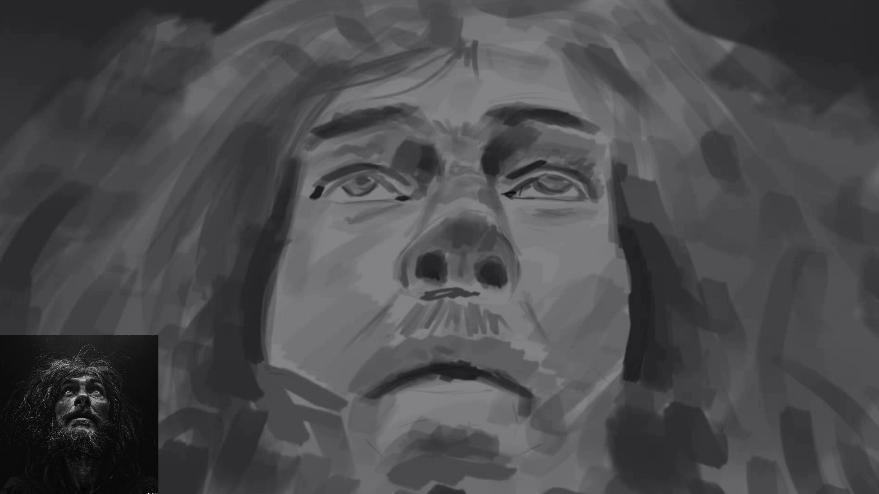
{"action": "left_click_drag", "start_coordinate": [669, 316], "coordinate": [666, 386]}
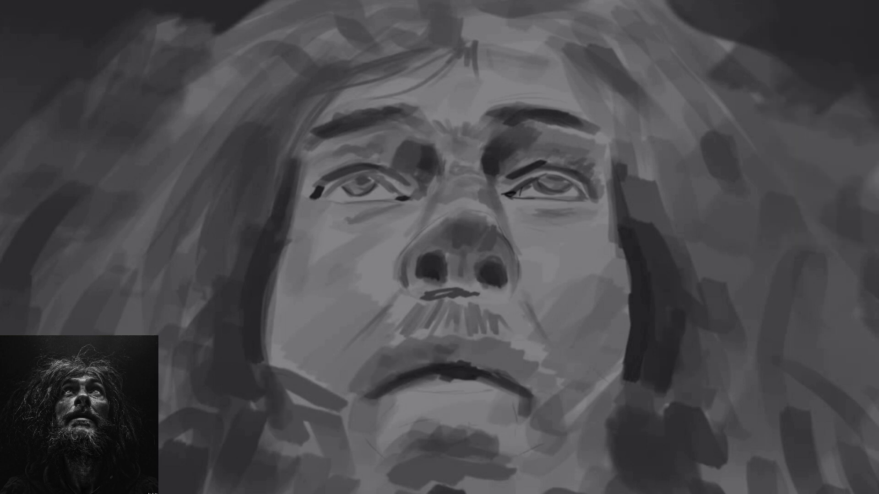
Shade both cheeks toward the chin, covering the moustache strokes under the nose.
{"action": "left_click_drag", "start_coordinate": [608, 350], "coordinate": [559, 384]}
{"action": "left_click_drag", "start_coordinate": [595, 293], "coordinate": [526, 320]}
{"action": "left_click_drag", "start_coordinate": [613, 361], "coordinate": [568, 378]}
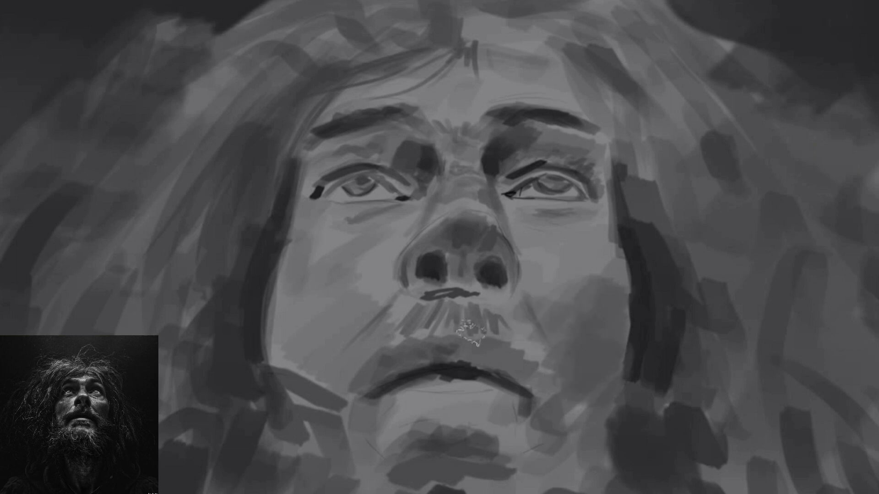
{"action": "left_click_drag", "start_coordinate": [544, 320], "coordinate": [426, 366]}
{"action": "left_click_drag", "start_coordinate": [353, 288], "coordinate": [274, 343]}
{"action": "left_click_drag", "start_coordinate": [298, 270], "coordinate": [293, 398]}
{"action": "left_click_drag", "start_coordinate": [467, 390], "coordinate": [394, 425]}
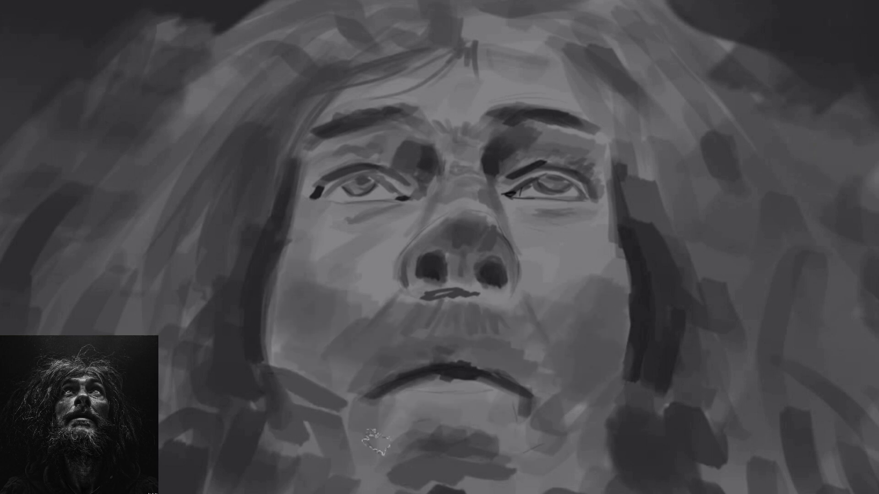
{"action": "left_click_drag", "start_coordinate": [581, 252], "coordinate": [556, 295]}
Darken the cheeks, chin, jaw and top hair further.
{"action": "left_click_drag", "start_coordinate": [550, 82], "coordinate": [462, 18]}
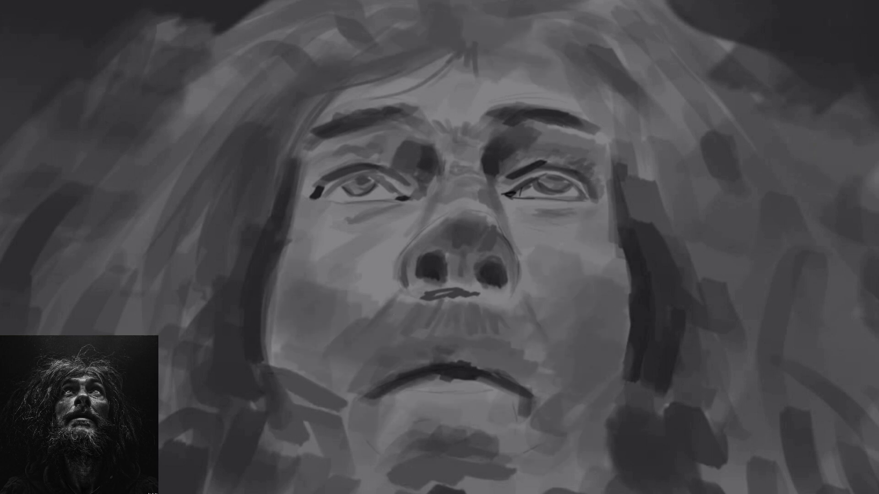
{"action": "left_click_drag", "start_coordinate": [353, 238], "coordinate": [279, 297]}
{"action": "left_click_drag", "start_coordinate": [551, 318], "coordinate": [625, 277]}
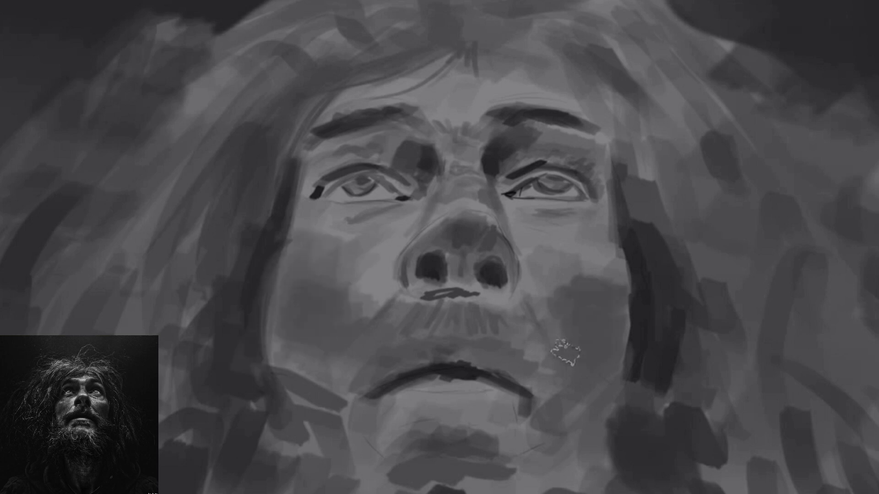
{"action": "left_click_drag", "start_coordinate": [472, 412], "coordinate": [531, 377]}
{"action": "left_click_drag", "start_coordinate": [428, 399], "coordinate": [380, 428]}
{"action": "left_click_drag", "start_coordinate": [476, 106], "coordinate": [428, 130]}
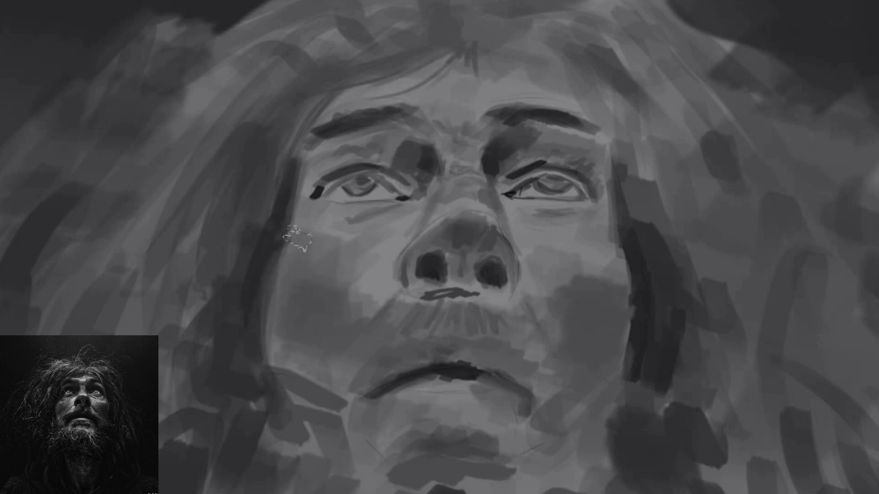
Fit the painting on screen, then darken the top and side hair and background above.
{"action": "key", "text": "ctrl+0"}
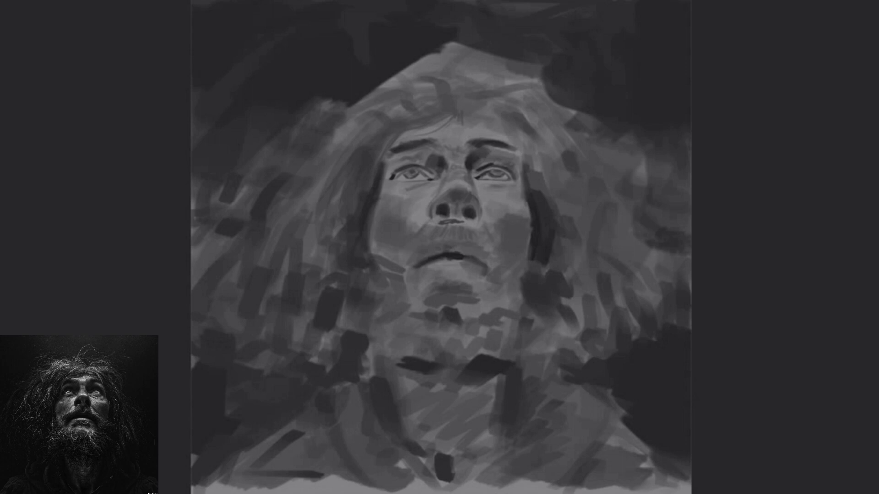
{"action": "left_click_drag", "start_coordinate": [549, 270], "coordinate": [567, 311]}
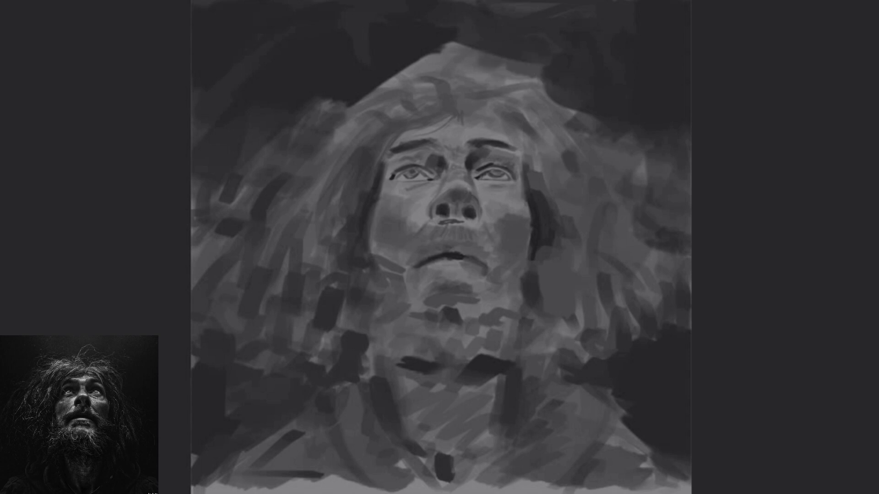
{"action": "left_click_drag", "start_coordinate": [480, 50], "coordinate": [478, 62]}
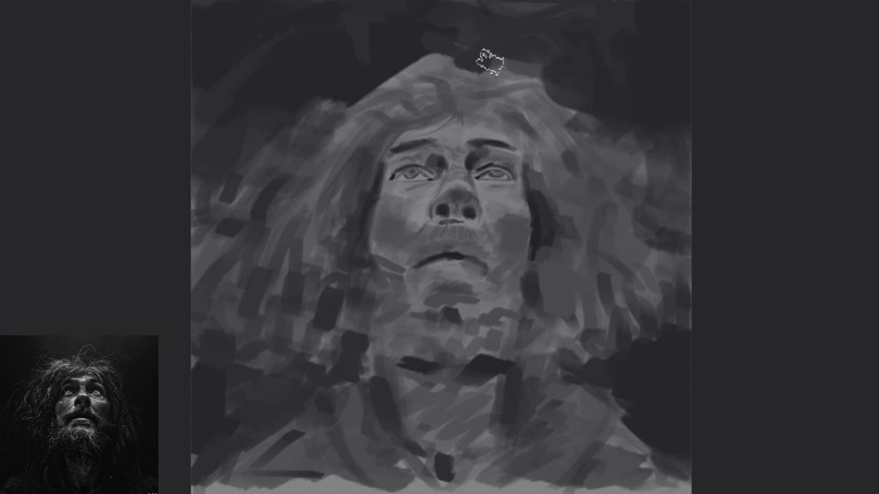
{"action": "left_click", "coordinate": [485, 84]}
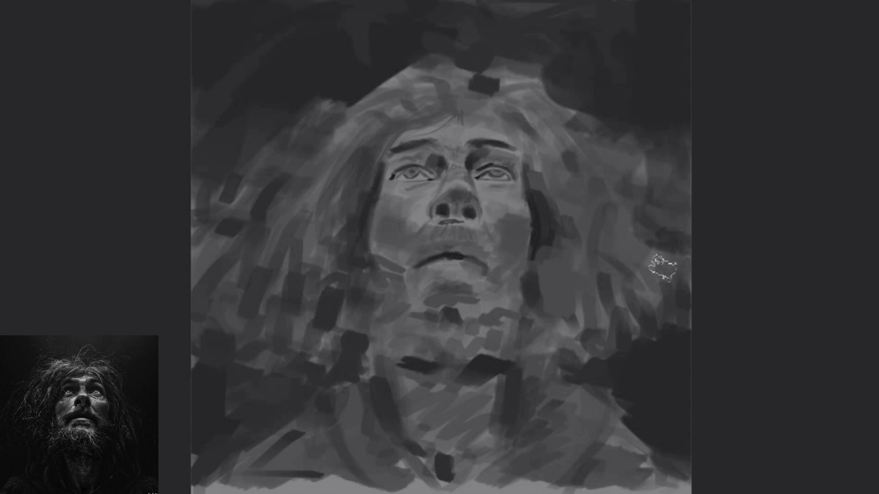
{"action": "mouse_move", "coordinate": [662, 268]}
{"action": "left_mouse_down"}
{"action": "mouse_move", "coordinate": [633, 153]}
{"action": "mouse_move", "coordinate": [657, 196]}
{"action": "left_mouse_up"}
{"action": "left_click_drag", "start_coordinate": [215, 247], "coordinate": [190, 261]}
{"action": "left_click_drag", "start_coordinate": [225, 321], "coordinate": [215, 197]}
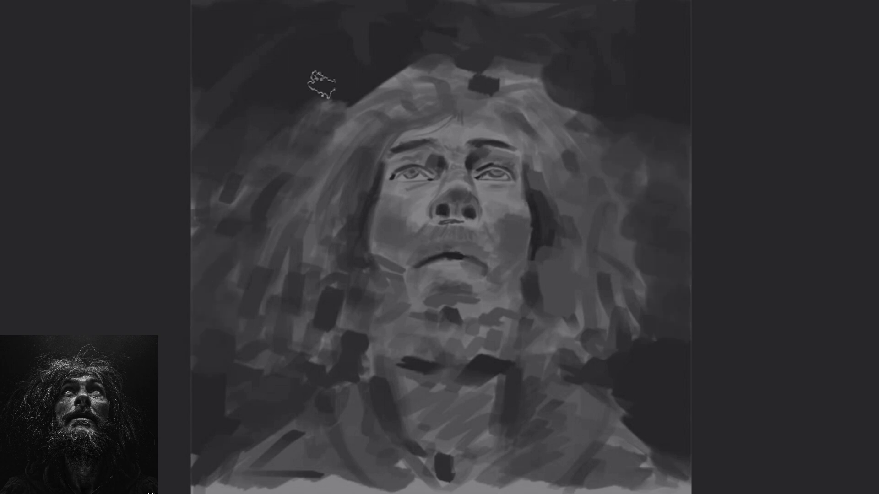
{"action": "mouse_move", "coordinate": [322, 84]}
{"action": "left_mouse_down"}
{"action": "mouse_move", "coordinate": [402, 53]}
{"action": "mouse_move", "coordinate": [490, 53]}
{"action": "left_mouse_up"}
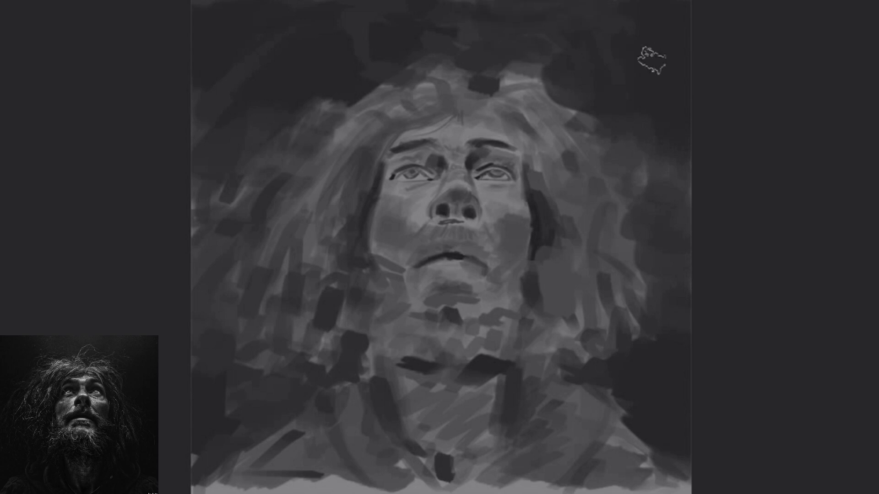
Darken the hair at the left edge, top and beside the eye, and shade the upper lip and chin.
{"action": "left_click_drag", "start_coordinate": [209, 256], "coordinate": [193, 179]}
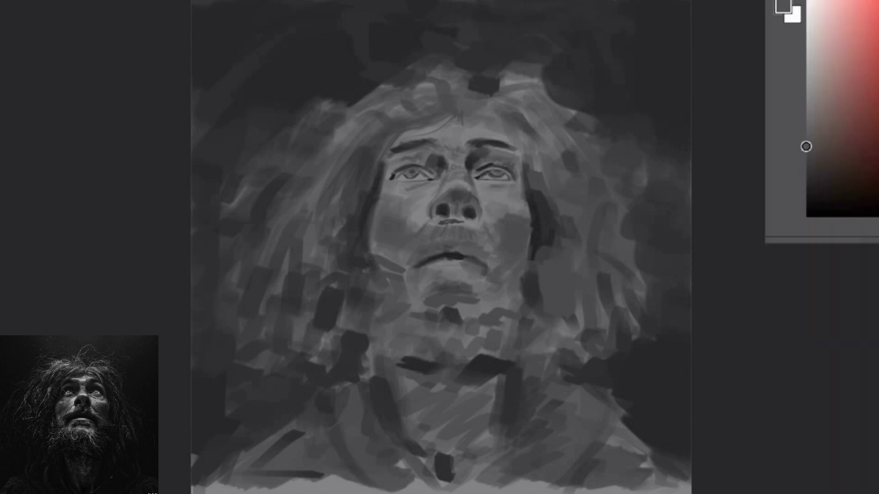
{"action": "mouse_move", "coordinate": [415, 104]}
{"action": "left_mouse_down"}
{"action": "mouse_move", "coordinate": [458, 82]}
{"action": "mouse_move", "coordinate": [373, 126]}
{"action": "left_mouse_up"}
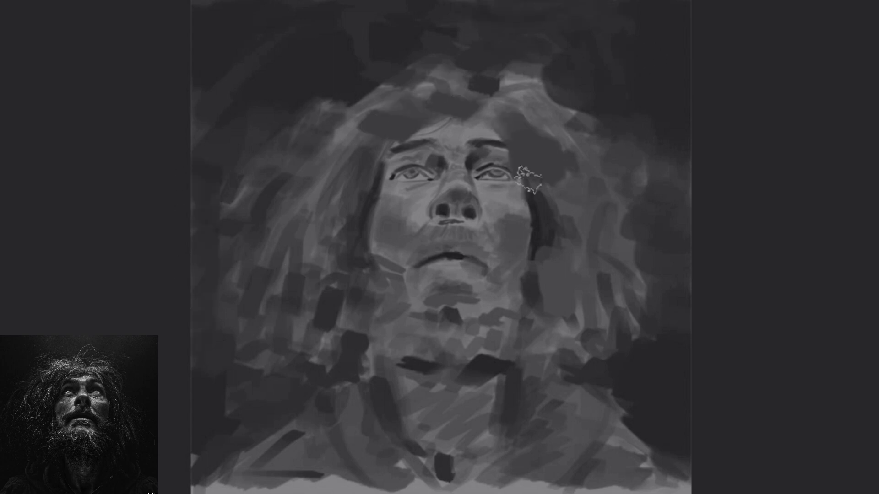
{"action": "left_click_drag", "start_coordinate": [556, 148], "coordinate": [540, 174]}
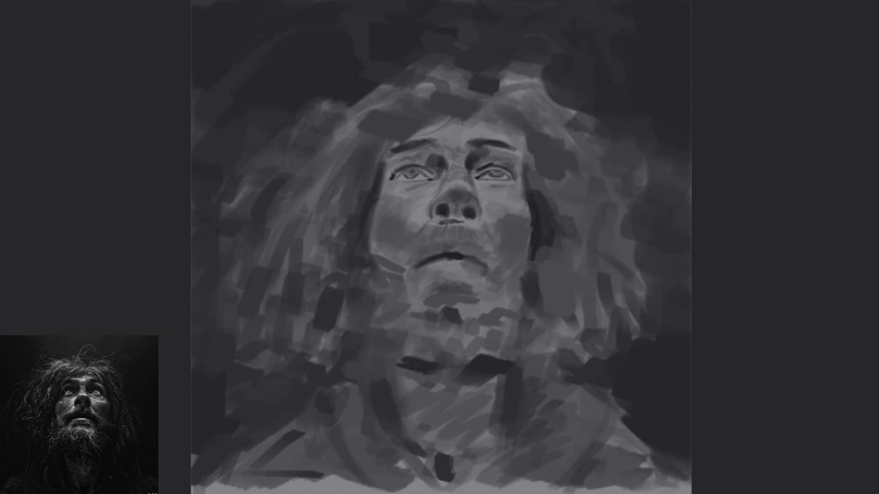
{"action": "left_click_drag", "start_coordinate": [397, 249], "coordinate": [490, 265]}
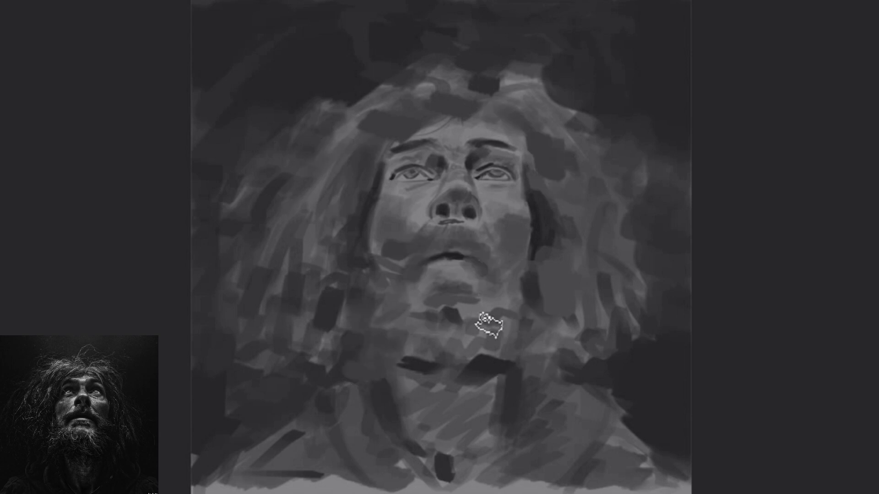
{"action": "left_click_drag", "start_coordinate": [433, 297], "coordinate": [459, 285]}
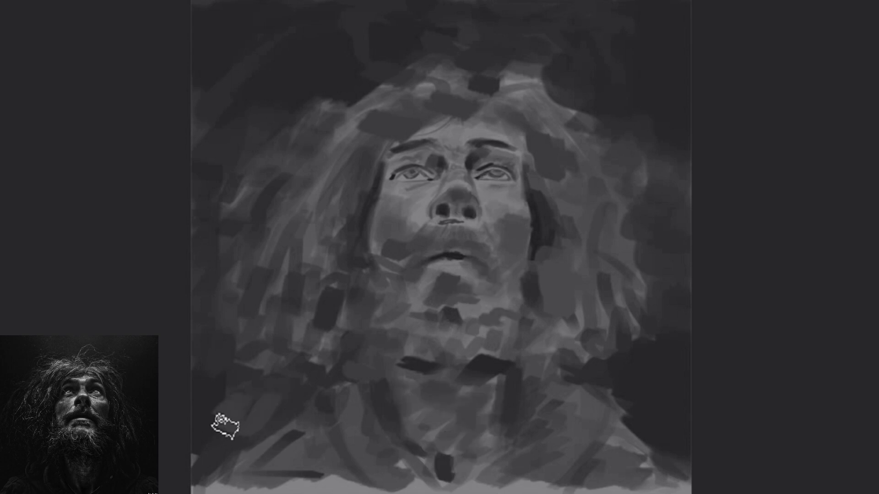
Darken the lower-left corner, the right edge and the upper-left hair.
{"action": "left_click_drag", "start_coordinate": [226, 422], "coordinate": [271, 408]}
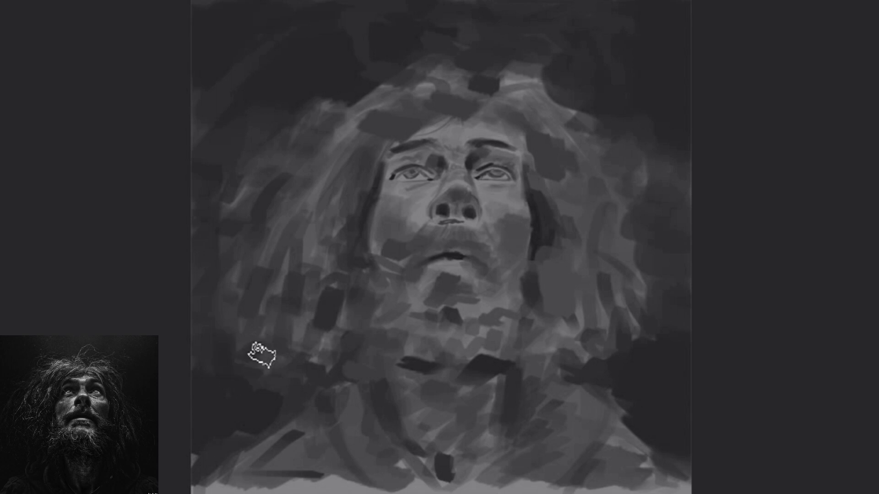
{"action": "left_click_drag", "start_coordinate": [702, 345], "coordinate": [669, 247]}
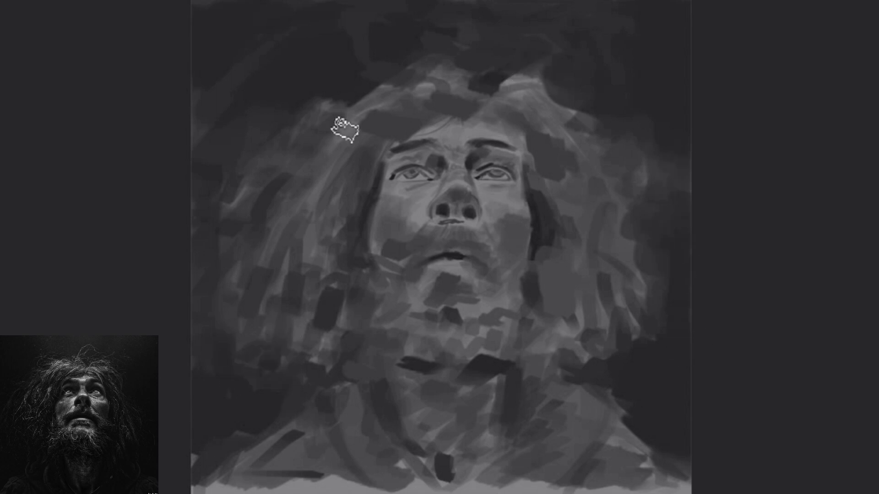
{"action": "left_click_drag", "start_coordinate": [325, 125], "coordinate": [305, 121]}
{"action": "left_click_drag", "start_coordinate": [322, 166], "coordinate": [304, 162]}
Darken the left eye's upper lid and under-eye shadow, plus a strand over the brow.
{"action": "scroll", "coordinate": [529, 71], "scroll_direction": "up", "scroll_amount": 3}
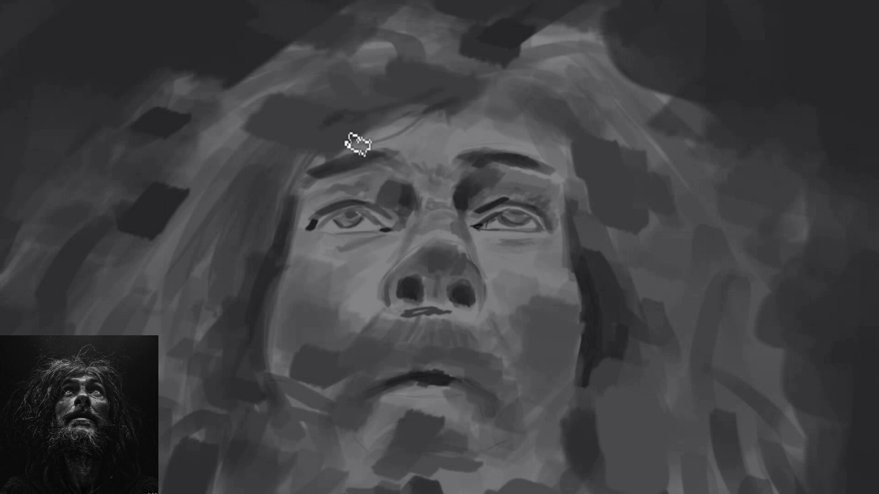
{"action": "left_click_drag", "start_coordinate": [357, 137], "coordinate": [293, 188]}
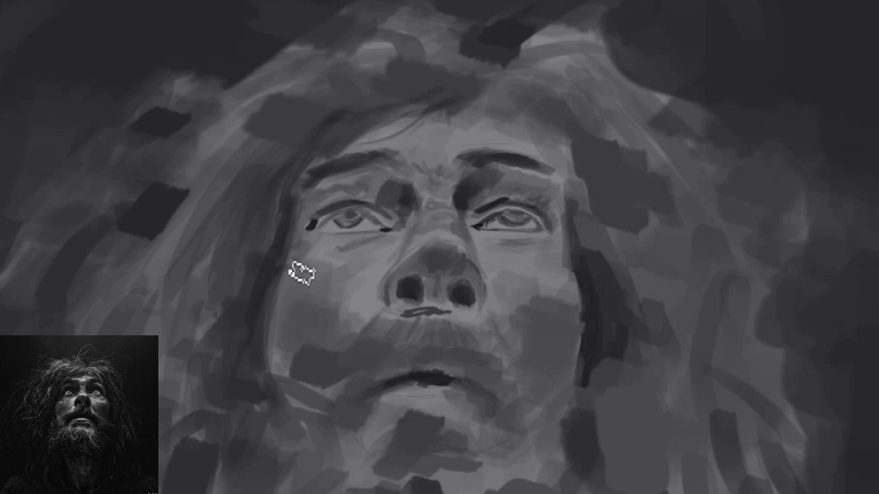
{"action": "left_click_drag", "start_coordinate": [337, 251], "coordinate": [373, 243]}
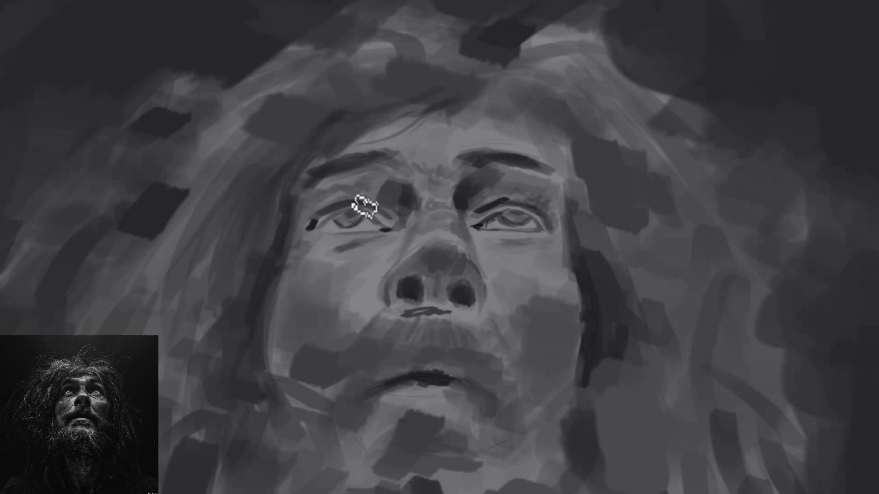
{"action": "left_click_drag", "start_coordinate": [365, 207], "coordinate": [320, 202]}
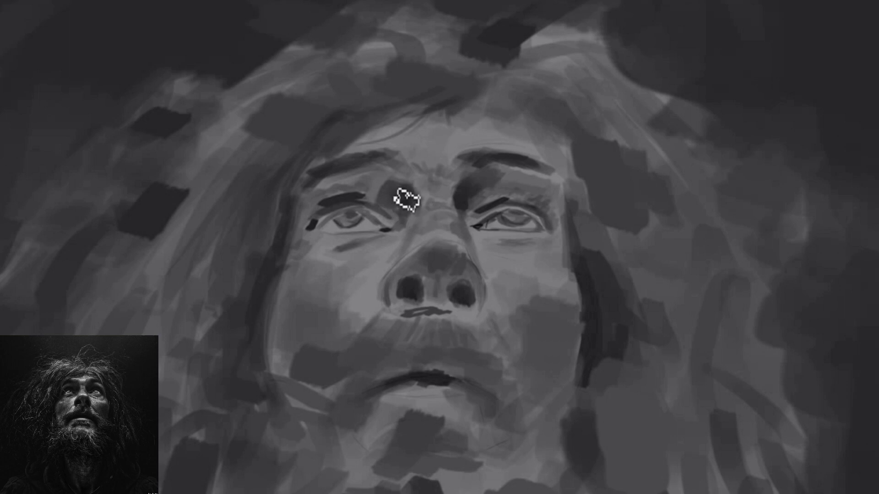
Sample the dark background tone and darken the hairline and hair strands around the face.
{"action": "left_click", "coordinate": [706, 33], "text": "alt"}
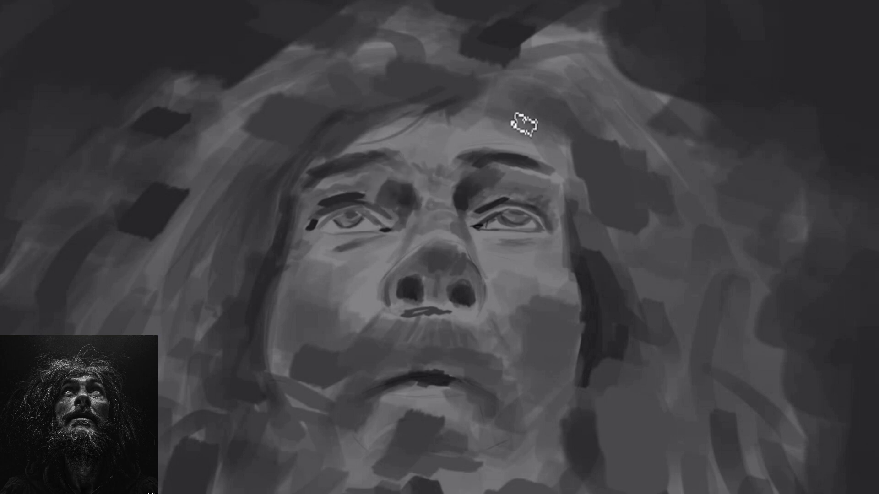
{"action": "mouse_move", "coordinate": [524, 123]}
{"action": "left_mouse_down"}
{"action": "mouse_move", "coordinate": [588, 172]}
{"action": "mouse_move", "coordinate": [584, 218]}
{"action": "mouse_move", "coordinate": [576, 170]}
{"action": "left_mouse_up"}
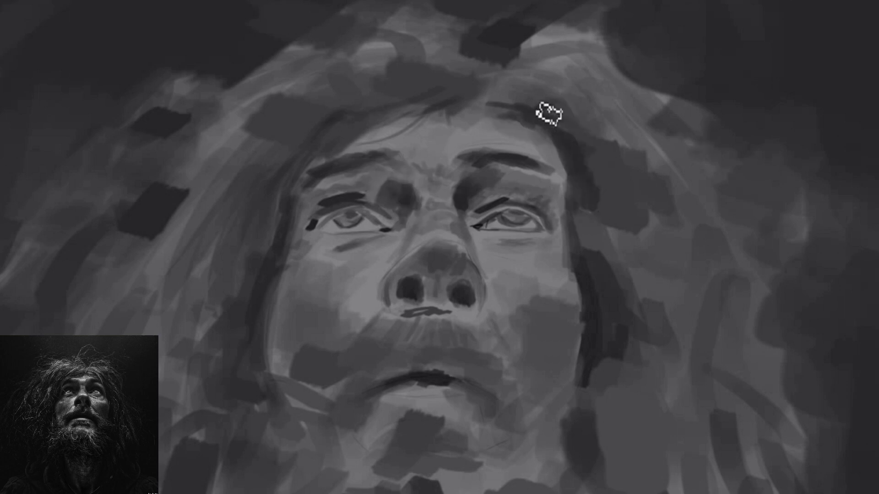
{"action": "left_click_drag", "start_coordinate": [552, 112], "coordinate": [589, 243]}
{"action": "mouse_move", "coordinate": [454, 83]}
{"action": "left_mouse_down"}
{"action": "mouse_move", "coordinate": [366, 94]}
{"action": "mouse_move", "coordinate": [280, 130]}
{"action": "left_mouse_up"}
{"action": "mouse_move", "coordinate": [212, 327]}
{"action": "left_mouse_down"}
{"action": "mouse_move", "coordinate": [249, 212]}
{"action": "mouse_move", "coordinate": [185, 323]}
{"action": "left_mouse_up"}
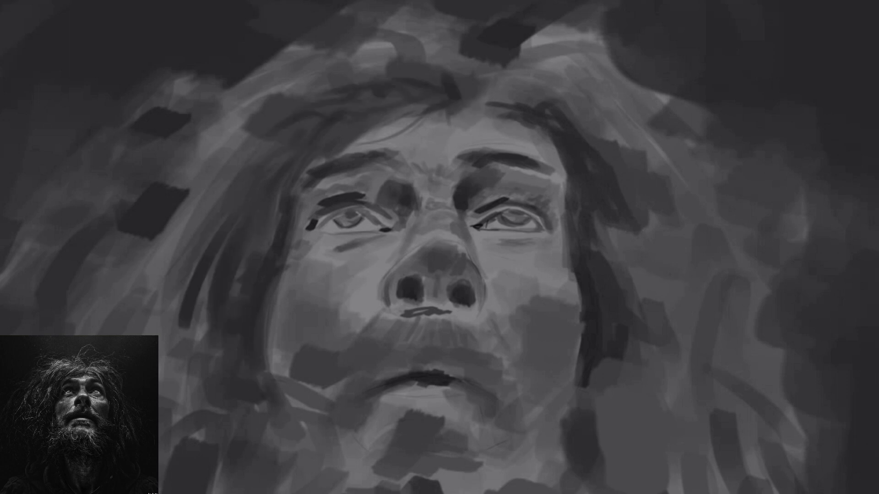
{"action": "left_click_drag", "start_coordinate": [496, 108], "coordinate": [565, 75]}
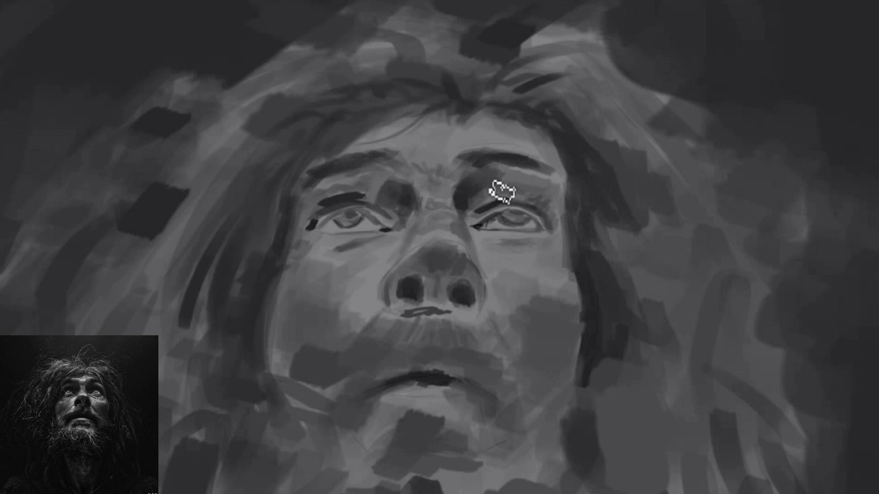
Deepen the right eyelid crease and nose bridge, then darken the upper lip in a new grey.
{"action": "left_click_drag", "start_coordinate": [476, 209], "coordinate": [513, 197]}
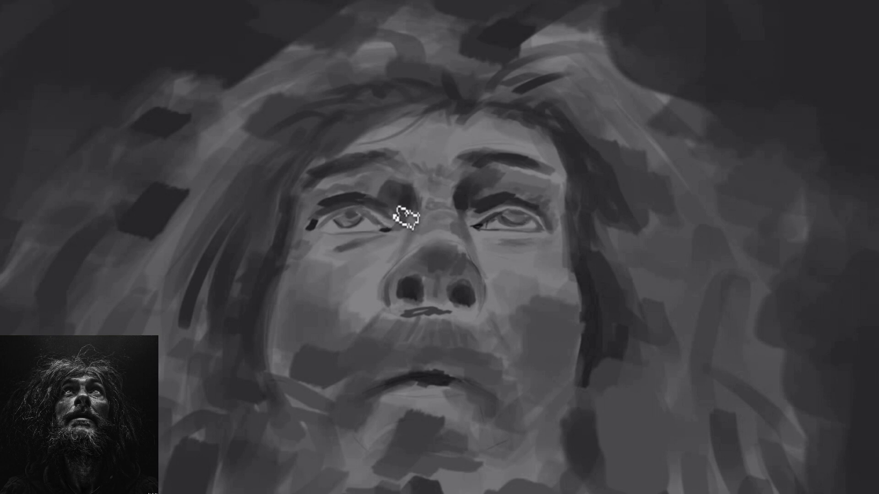
{"action": "left_click_drag", "start_coordinate": [430, 264], "coordinate": [434, 271]}
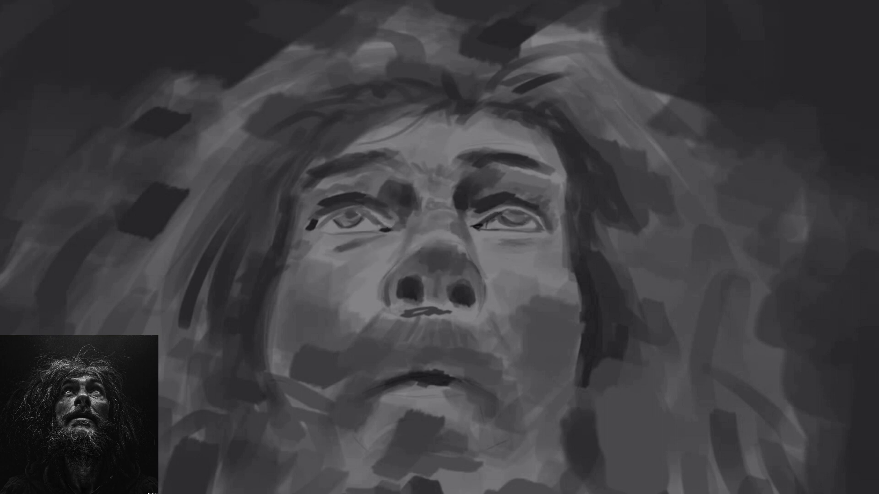
{"action": "left_click", "coordinate": [808, 161]}
{"action": "mouse_move", "coordinate": [442, 311]}
{"action": "left_mouse_down"}
{"action": "mouse_move", "coordinate": [469, 326]}
{"action": "mouse_move", "coordinate": [474, 320]}
{"action": "mouse_move", "coordinate": [444, 342]}
{"action": "left_mouse_up"}
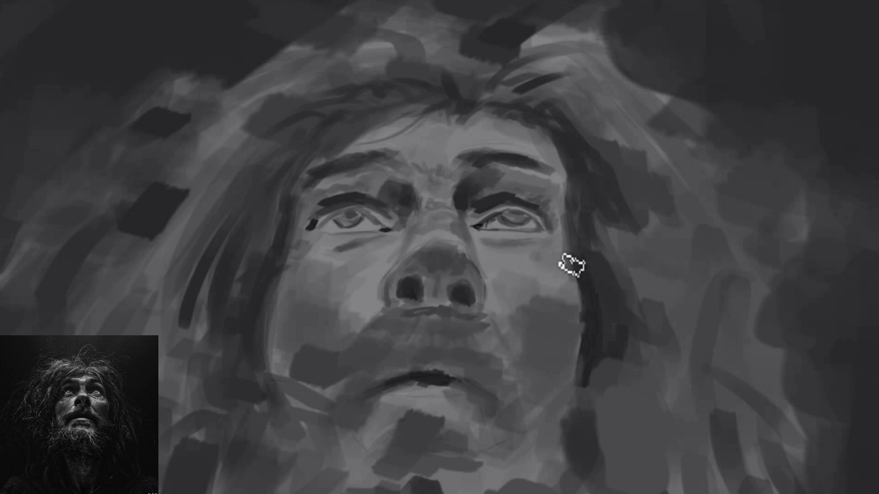
Add dark hair strokes on the right of the head and darken the mouth line and chin.
{"action": "left_click_drag", "start_coordinate": [505, 124], "coordinate": [550, 163]}
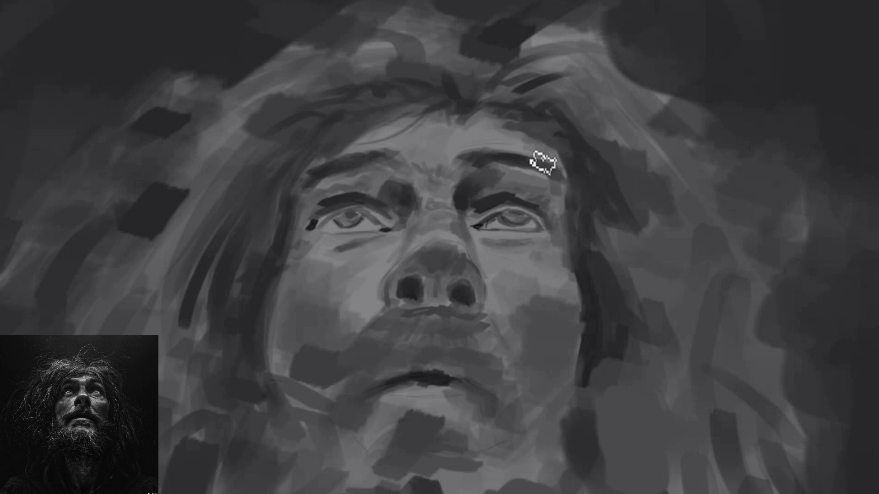
{"action": "mouse_move", "coordinate": [465, 124]}
{"action": "left_mouse_down"}
{"action": "mouse_move", "coordinate": [547, 124]}
{"action": "mouse_move", "coordinate": [694, 149]}
{"action": "left_mouse_up"}
{"action": "left_click_drag", "start_coordinate": [657, 306], "coordinate": [645, 244]}
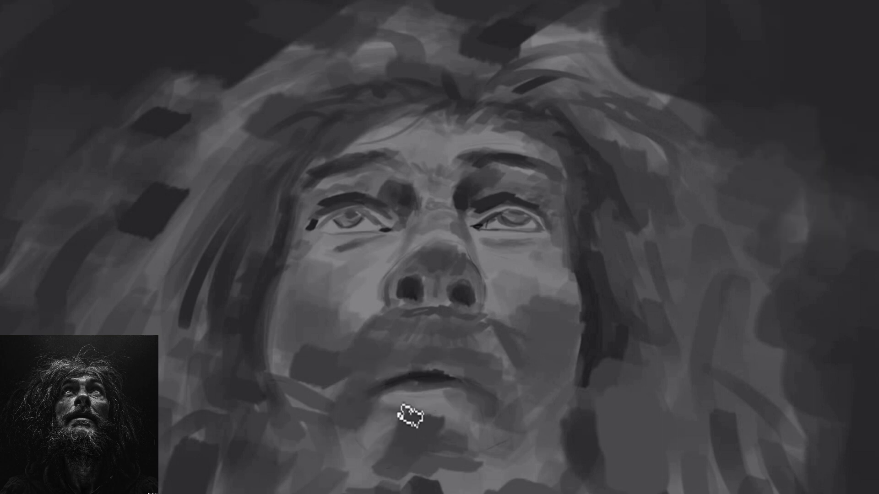
{"action": "left_click_drag", "start_coordinate": [457, 376], "coordinate": [411, 389]}
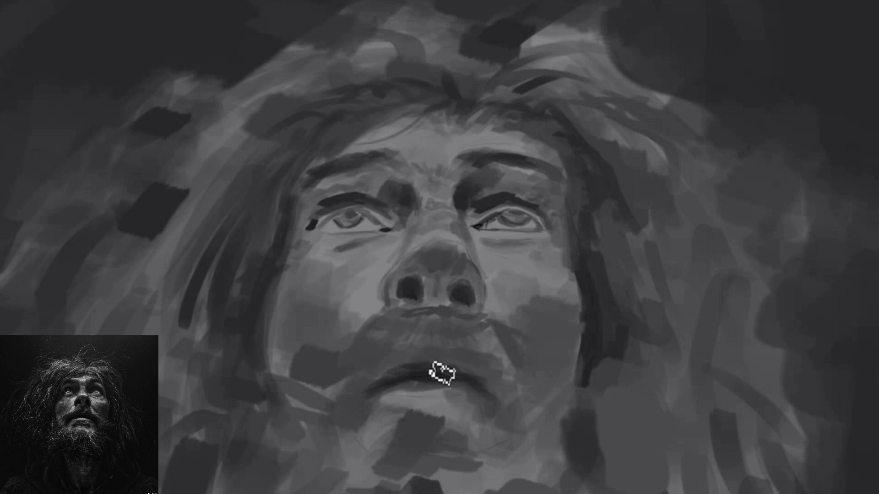
{"action": "left_click_drag", "start_coordinate": [431, 328], "coordinate": [434, 350]}
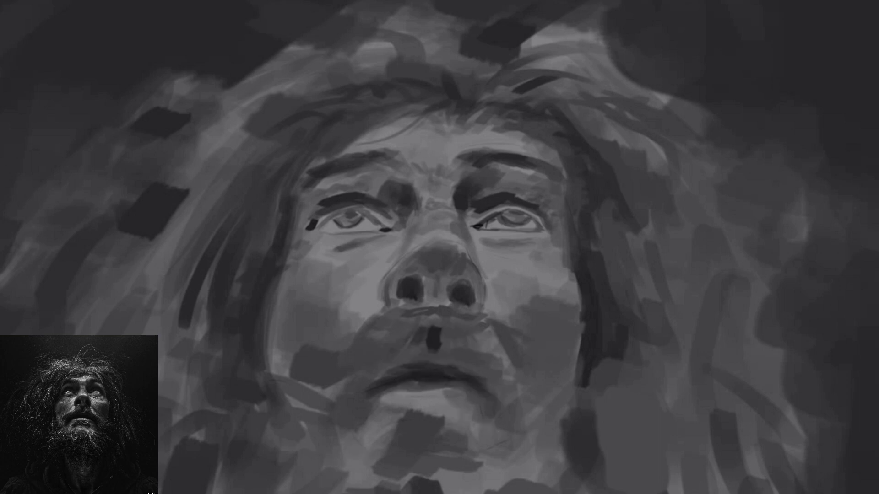
{"action": "left_click_drag", "start_coordinate": [380, 400], "coordinate": [361, 407]}
Dismiss the Color Picker, shade between the eyebrows, zoom on the left eye, then fit the view.
{"action": "key", "text": "Escape"}
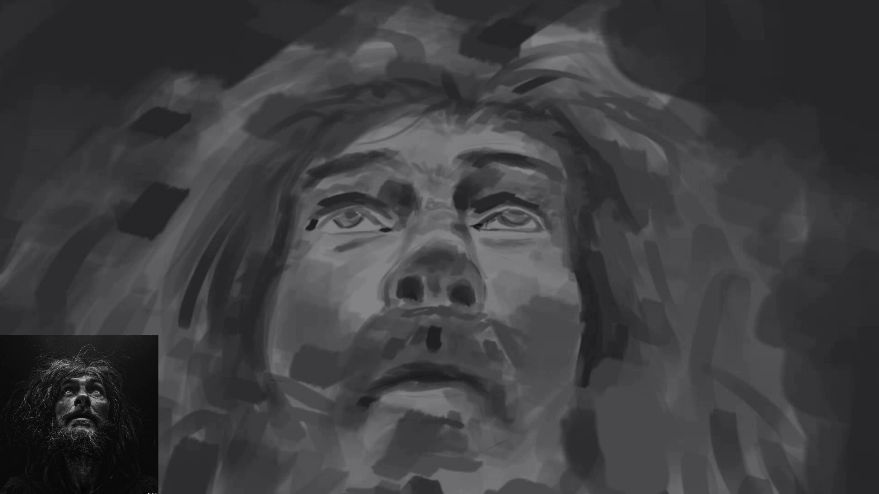
{"action": "left_click_drag", "start_coordinate": [395, 195], "coordinate": [372, 178]}
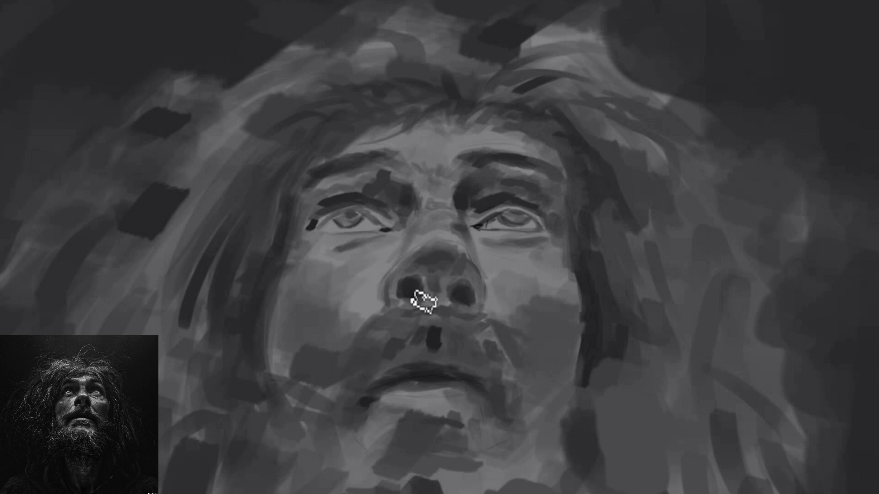
{"action": "mouse_move", "coordinate": [332, 235]}
{"action": "left_mouse_down"}
{"action": "mouse_move", "coordinate": [388, 198]}
{"action": "mouse_move", "coordinate": [447, 275]}
{"action": "left_mouse_up"}
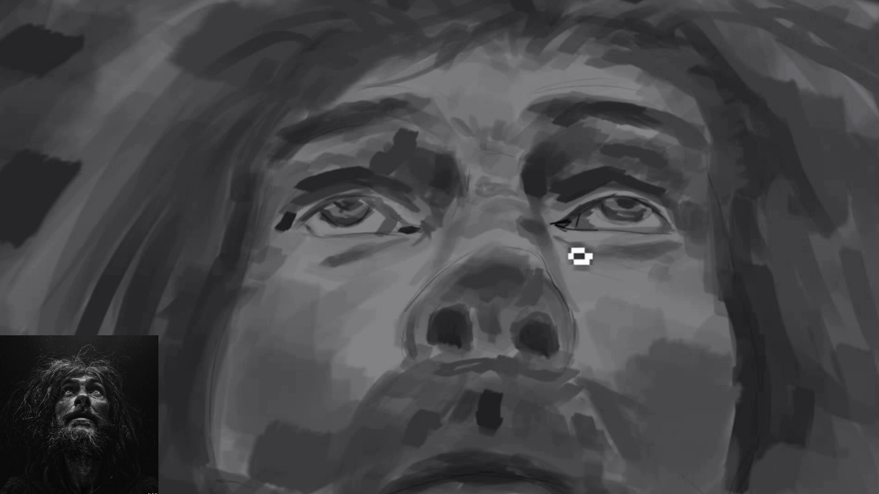
{"action": "key", "text": "ctrl+0"}
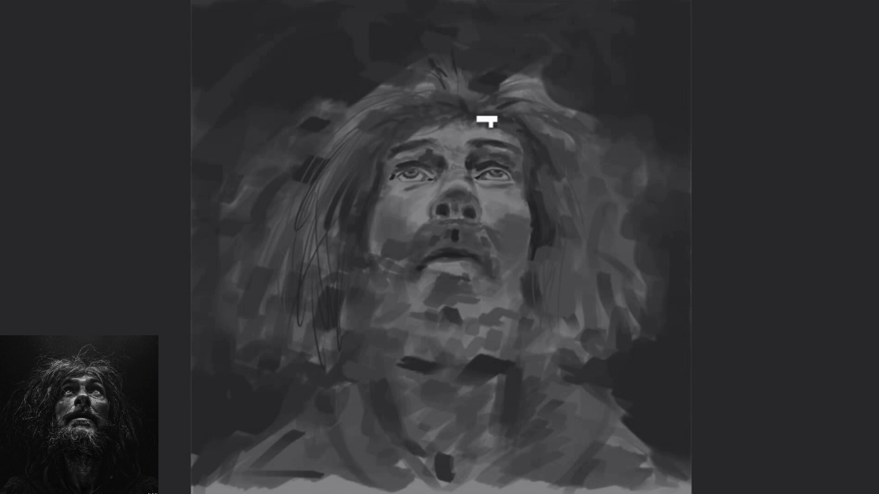
Paint long dark hair strands down both sides of the face.
{"action": "left_click_drag", "start_coordinate": [554, 274], "coordinate": [540, 338]}
{"action": "left_click_drag", "start_coordinate": [544, 192], "coordinate": [564, 262]}
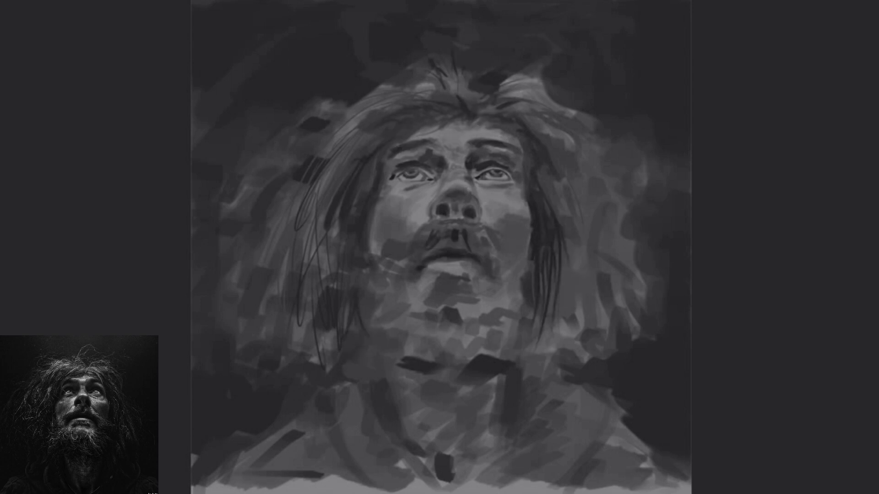
{"action": "left_click_drag", "start_coordinate": [358, 317], "coordinate": [360, 366]}
{"action": "left_click_drag", "start_coordinate": [366, 218], "coordinate": [327, 137]}
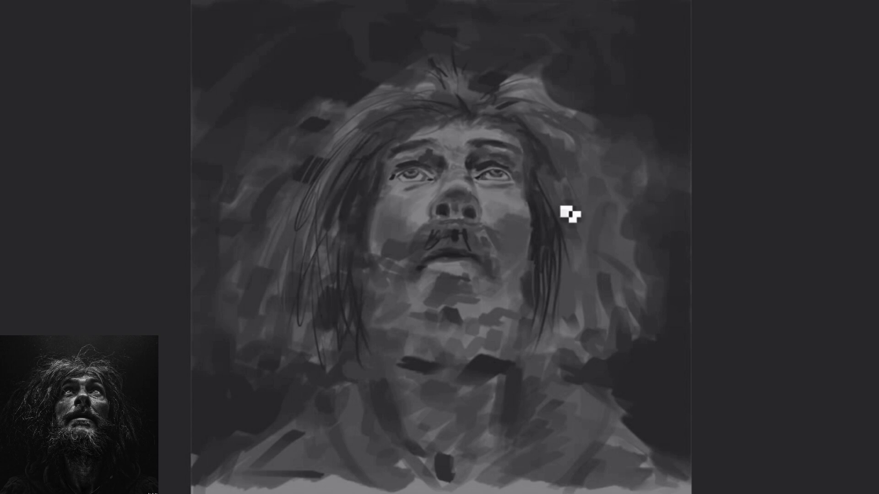
{"action": "left_click_drag", "start_coordinate": [563, 183], "coordinate": [585, 275]}
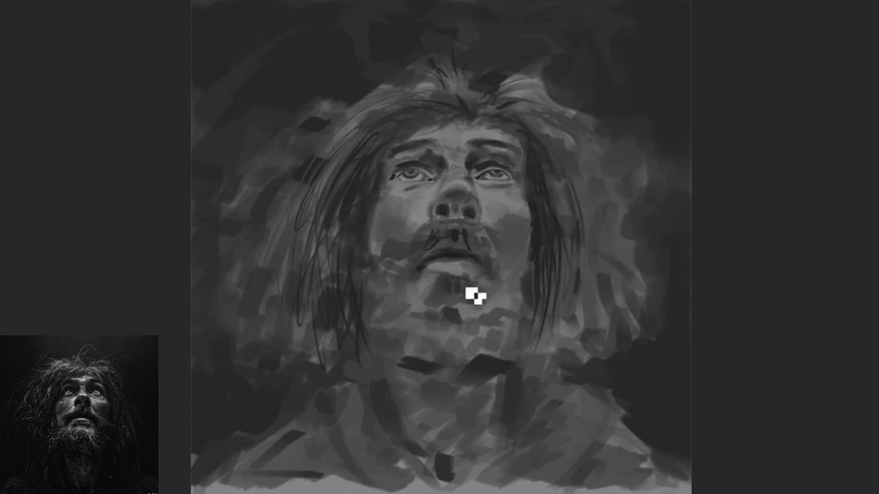
Sketch thin beard strands under and to the right of the chin.
{"action": "left_click_drag", "start_coordinate": [368, 326], "coordinate": [451, 361]}
{"action": "left_click_drag", "start_coordinate": [480, 327], "coordinate": [479, 366]}
{"action": "left_click_drag", "start_coordinate": [385, 293], "coordinate": [366, 332]}
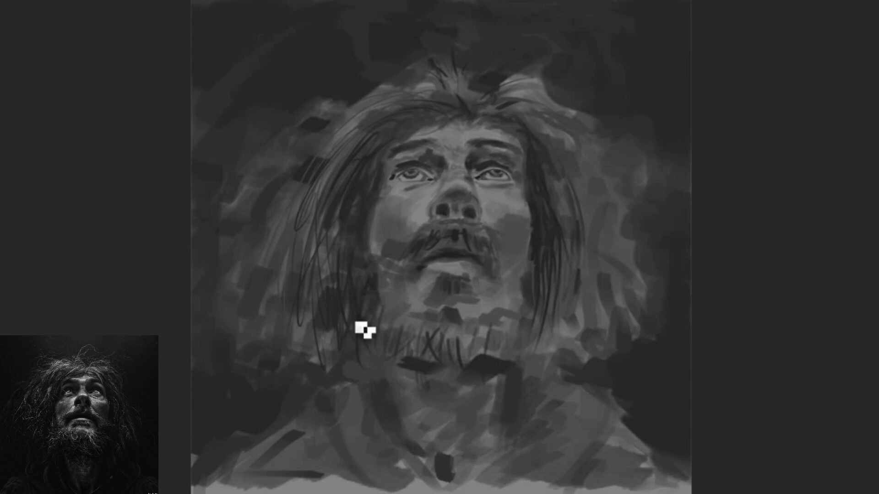
{"action": "mouse_move", "coordinate": [530, 300]}
{"action": "left_mouse_down"}
{"action": "mouse_move", "coordinate": [526, 337]}
{"action": "mouse_move", "coordinate": [494, 332]}
{"action": "mouse_move", "coordinate": [513, 348]}
{"action": "left_mouse_up"}
{"action": "left_click_drag", "start_coordinate": [565, 277], "coordinate": [531, 341]}
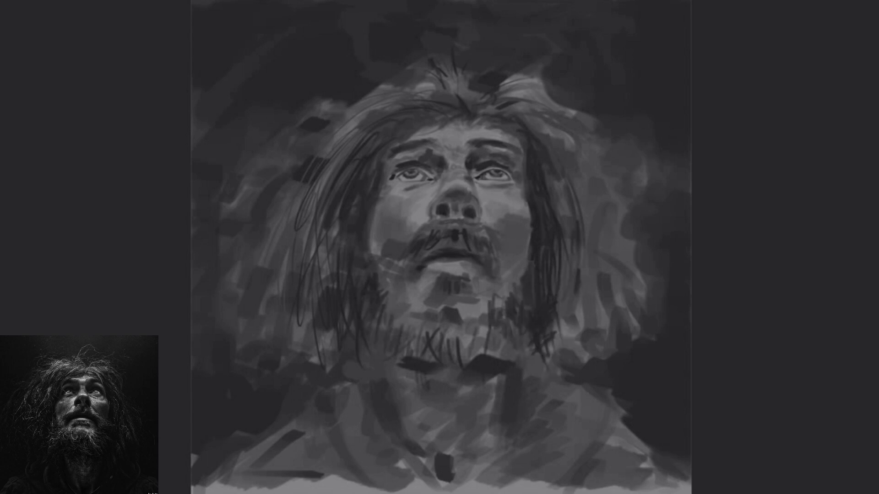
{"action": "left_click_drag", "start_coordinate": [595, 199], "coordinate": [579, 316]}
{"action": "mouse_move", "coordinate": [419, 309]}
{"action": "left_mouse_down"}
{"action": "mouse_move", "coordinate": [395, 333]}
{"action": "mouse_move", "coordinate": [405, 335]}
{"action": "left_mouse_up"}
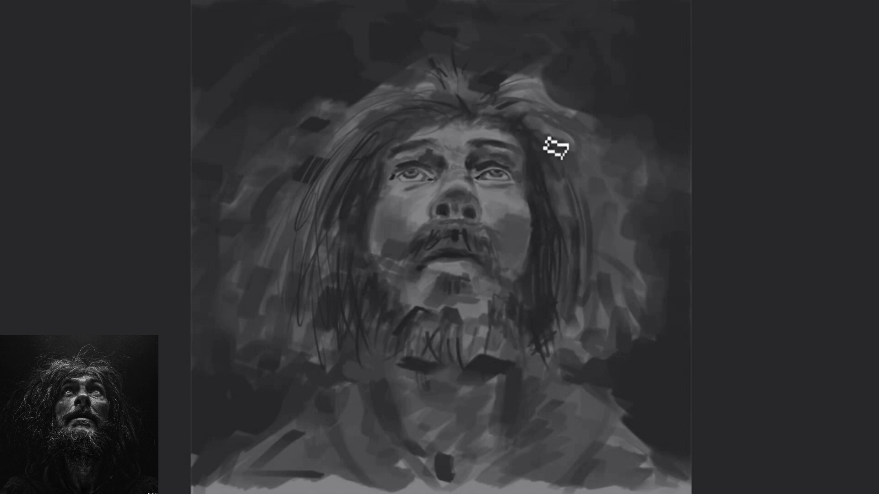
Add hair strands on the left of the head and fold lines on the lower chest.
{"action": "left_click_drag", "start_coordinate": [321, 256], "coordinate": [304, 350]}
{"action": "left_click_drag", "start_coordinate": [302, 250], "coordinate": [288, 343]}
{"action": "left_click_drag", "start_coordinate": [293, 215], "coordinate": [274, 338]}
{"action": "left_click_drag", "start_coordinate": [277, 228], "coordinate": [261, 341]}
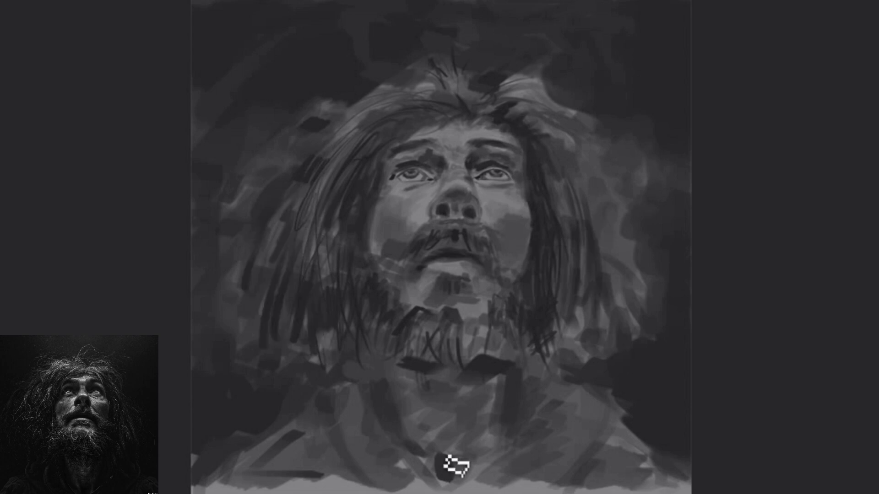
{"action": "left_click_drag", "start_coordinate": [506, 412], "coordinate": [461, 485]}
{"action": "left_click_drag", "start_coordinate": [379, 407], "coordinate": [424, 478]}
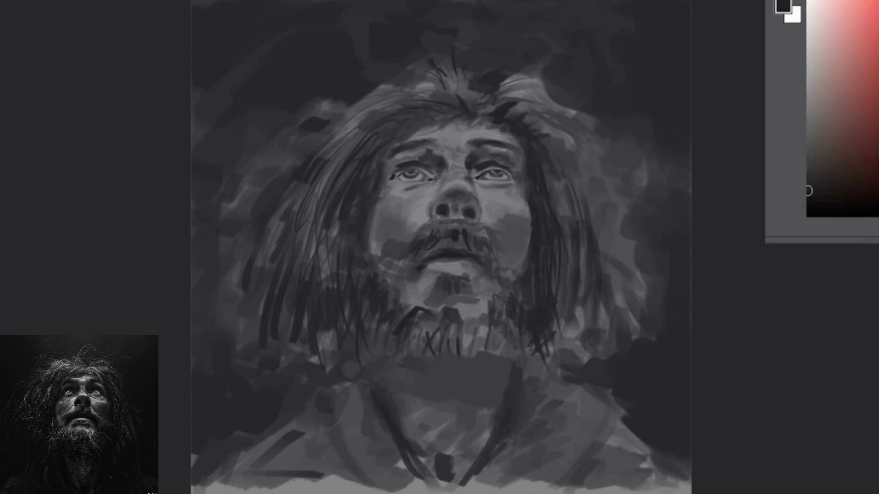
Darken the neck and collar and hatch shadows across the shoulders.
{"action": "mouse_move", "coordinate": [433, 384]}
{"action": "left_mouse_down"}
{"action": "mouse_move", "coordinate": [488, 394]}
{"action": "mouse_move", "coordinate": [406, 390]}
{"action": "mouse_move", "coordinate": [399, 362]}
{"action": "left_mouse_up"}
{"action": "mouse_move", "coordinate": [397, 439]}
{"action": "left_mouse_down"}
{"action": "mouse_move", "coordinate": [373, 483]}
{"action": "mouse_move", "coordinate": [342, 476]}
{"action": "left_mouse_up"}
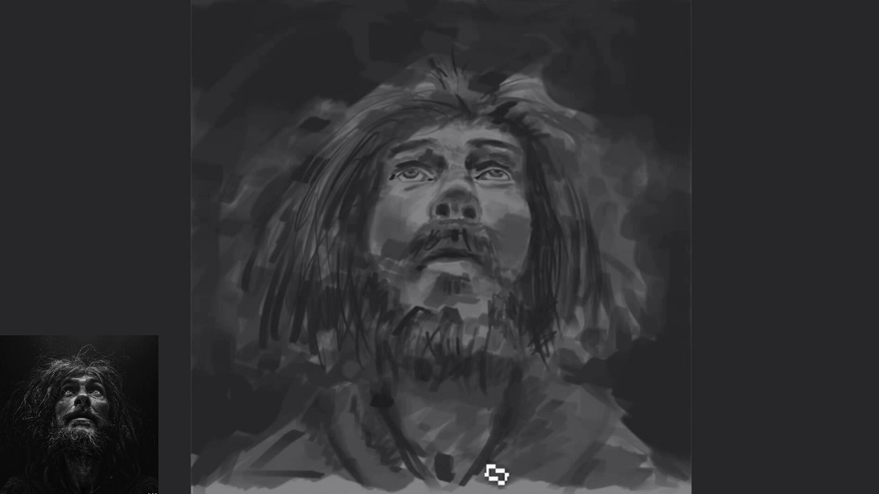
{"action": "left_click_drag", "start_coordinate": [526, 406], "coordinate": [540, 361]}
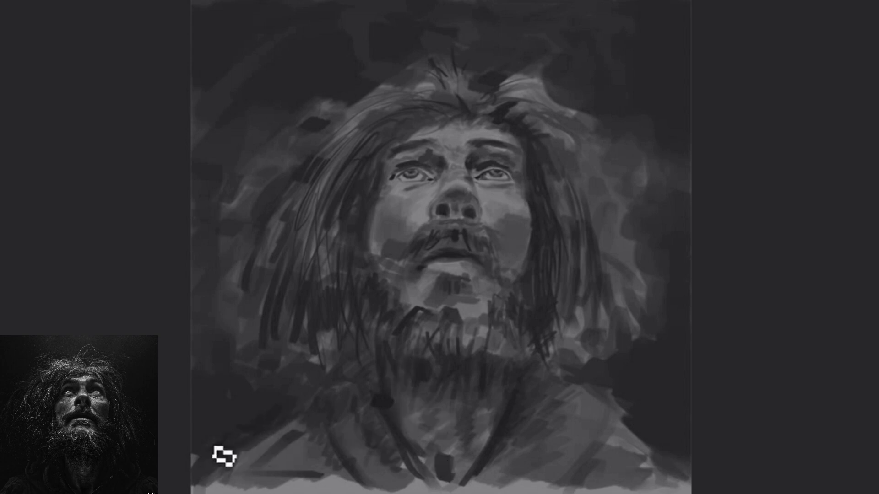
{"action": "mouse_move", "coordinate": [626, 426]}
{"action": "left_mouse_down"}
{"action": "mouse_move", "coordinate": [654, 456]}
{"action": "mouse_move", "coordinate": [599, 483]}
{"action": "left_mouse_up"}
{"action": "mouse_move", "coordinate": [566, 393]}
{"action": "left_mouse_down"}
{"action": "mouse_move", "coordinate": [534, 473]}
{"action": "mouse_move", "coordinate": [517, 485]}
{"action": "left_mouse_up"}
{"action": "left_click_drag", "start_coordinate": [379, 407], "coordinate": [350, 446]}
{"action": "mouse_move", "coordinate": [320, 105]}
{"action": "left_mouse_down"}
{"action": "mouse_move", "coordinate": [264, 206]}
{"action": "mouse_move", "coordinate": [362, 105]}
{"action": "left_mouse_up"}
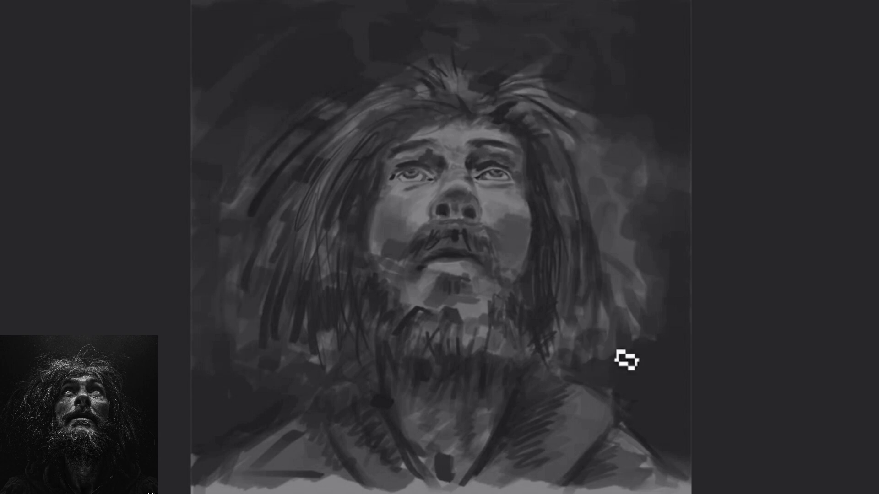
Darken the background around the head, deepen the open mouth and shade beside the beard.
{"action": "mouse_move", "coordinate": [587, 196]}
{"action": "left_mouse_down"}
{"action": "mouse_move", "coordinate": [581, 141]}
{"action": "mouse_move", "coordinate": [614, 183]}
{"action": "left_mouse_up"}
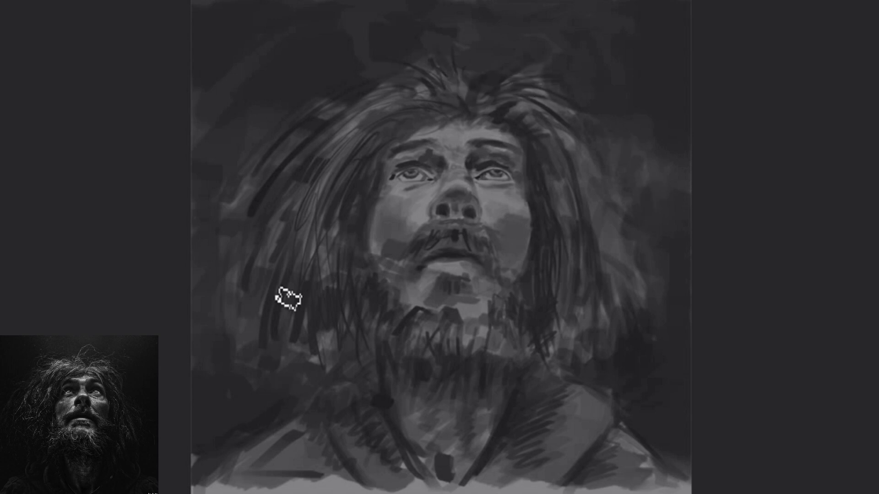
{"action": "left_click_drag", "start_coordinate": [408, 297], "coordinate": [402, 277]}
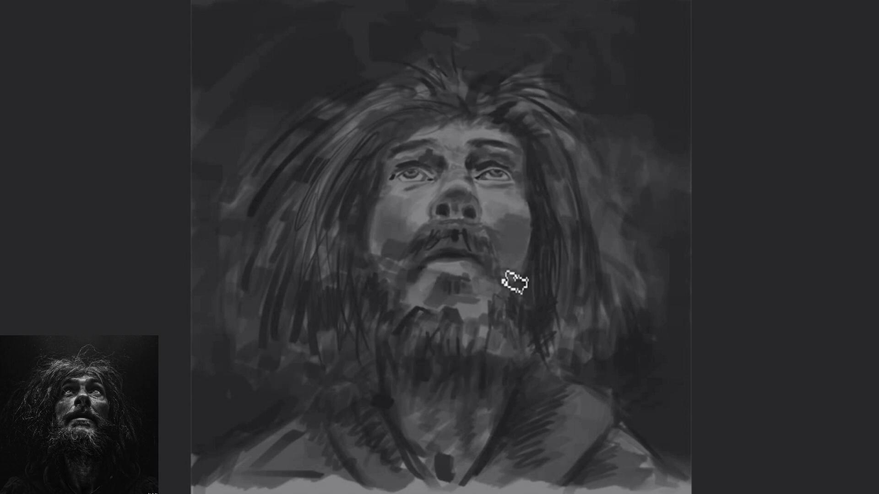
{"action": "left_click_drag", "start_coordinate": [447, 257], "coordinate": [474, 260]}
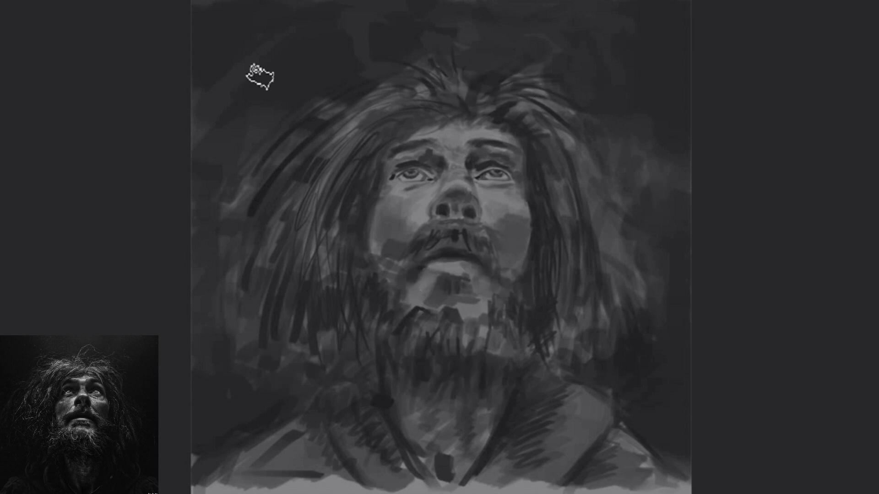
{"action": "left_click_drag", "start_coordinate": [275, 39], "coordinate": [195, 141]}
{"action": "mouse_move", "coordinate": [439, 14]}
{"action": "left_mouse_down"}
{"action": "mouse_move", "coordinate": [619, 7]}
{"action": "mouse_move", "coordinate": [664, 252]}
{"action": "left_mouse_up"}
{"action": "left_click_drag", "start_coordinate": [647, 373], "coordinate": [673, 471]}
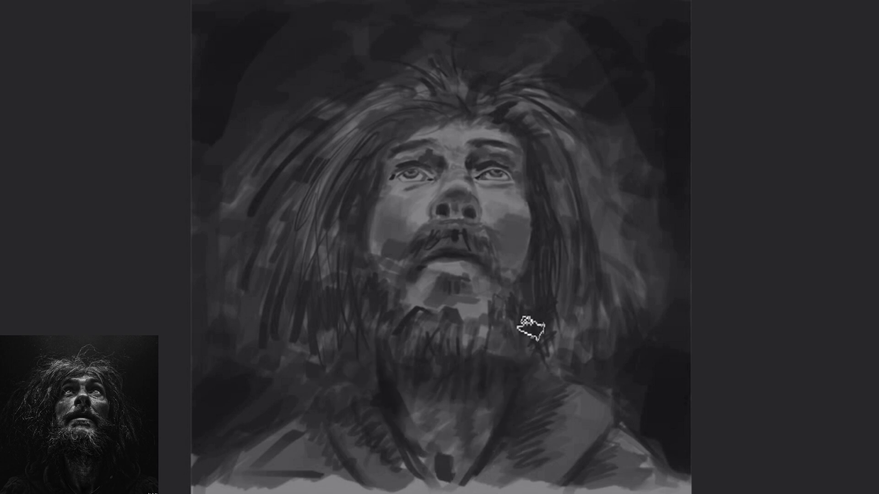
{"action": "left_click_drag", "start_coordinate": [530, 326], "coordinate": [612, 359]}
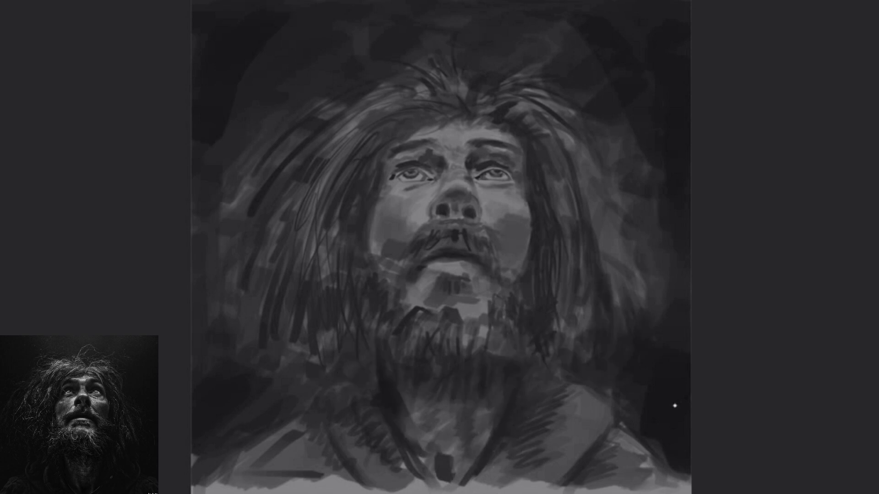
Zoom in on the face, switch to the Pencil 1 brush and line the left upper eyelid.
{"action": "left_click", "coordinate": [505, 249]}
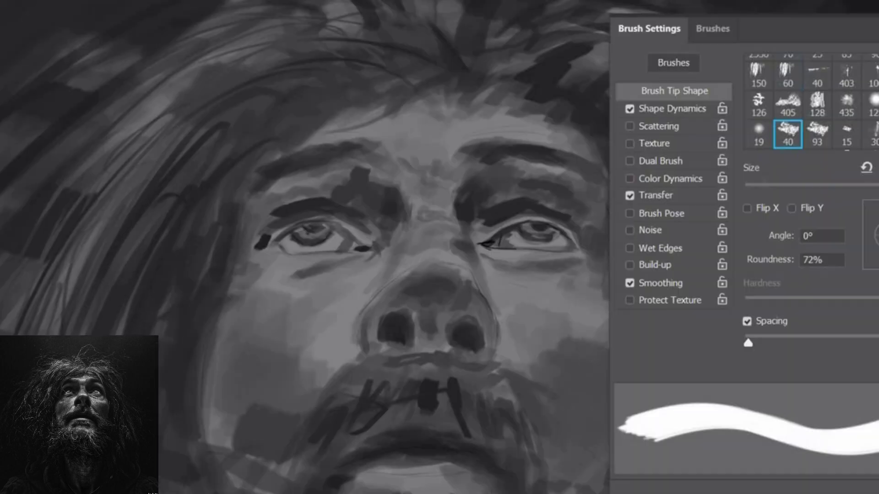
{"action": "scroll", "coordinate": [754, 265], "scroll_direction": "up", "scroll_amount": 5}
{"action": "scroll", "coordinate": [754, 265], "scroll_direction": "up", "scroll_amount": 5}
{"action": "left_click", "coordinate": [753, 265]}
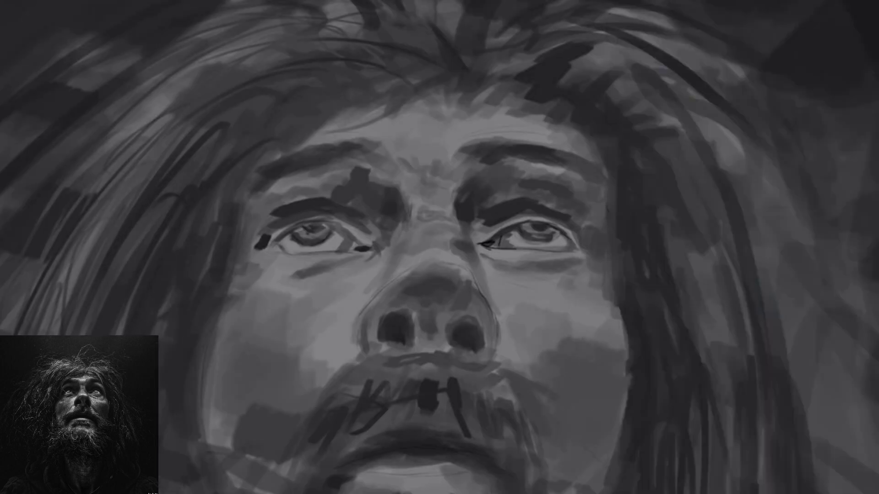
{"action": "left_click_drag", "start_coordinate": [307, 223], "coordinate": [276, 241]}
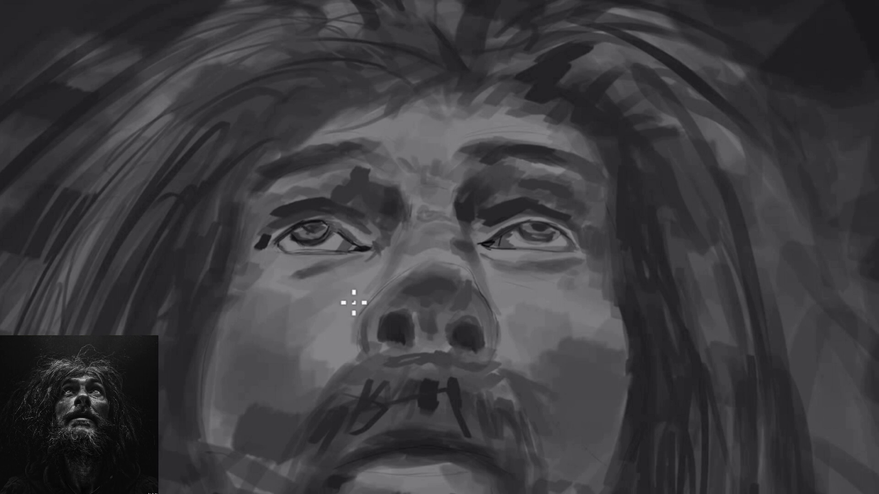
{"action": "mouse_move", "coordinate": [297, 225]}
{"action": "left_mouse_down"}
{"action": "mouse_move", "coordinate": [270, 240]}
{"action": "mouse_move", "coordinate": [359, 211]}
{"action": "left_mouse_up"}
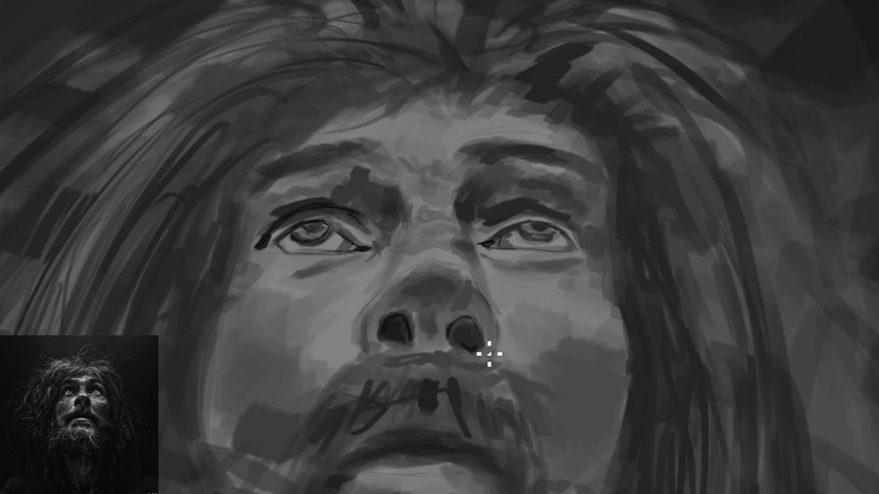
Line the right eye's lids, darken both nostrils and draw a thin left-cheek contour.
{"action": "left_click_drag", "start_coordinate": [471, 341], "coordinate": [484, 352]}
{"action": "mouse_move", "coordinate": [483, 216]}
{"action": "left_mouse_down"}
{"action": "mouse_move", "coordinate": [559, 214]}
{"action": "mouse_move", "coordinate": [584, 226]}
{"action": "left_mouse_up"}
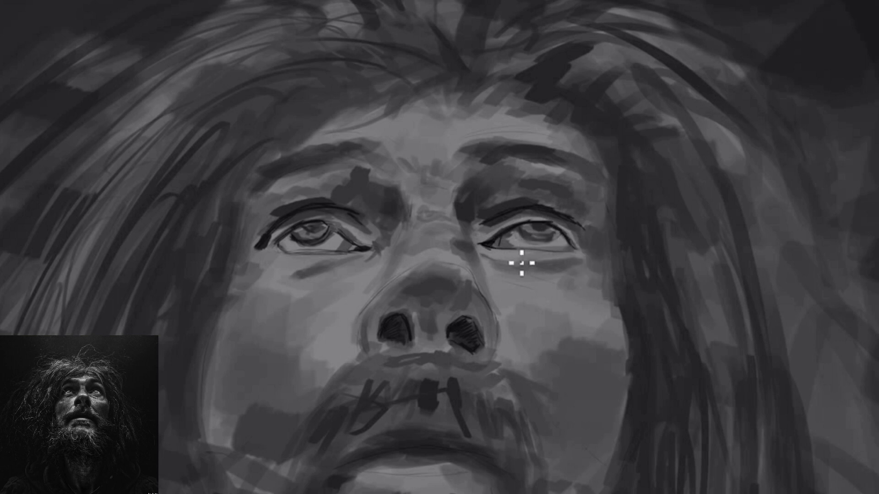
{"action": "mouse_move", "coordinate": [498, 250]}
{"action": "left_mouse_down"}
{"action": "mouse_move", "coordinate": [569, 248]}
{"action": "mouse_move", "coordinate": [547, 238]}
{"action": "left_mouse_up"}
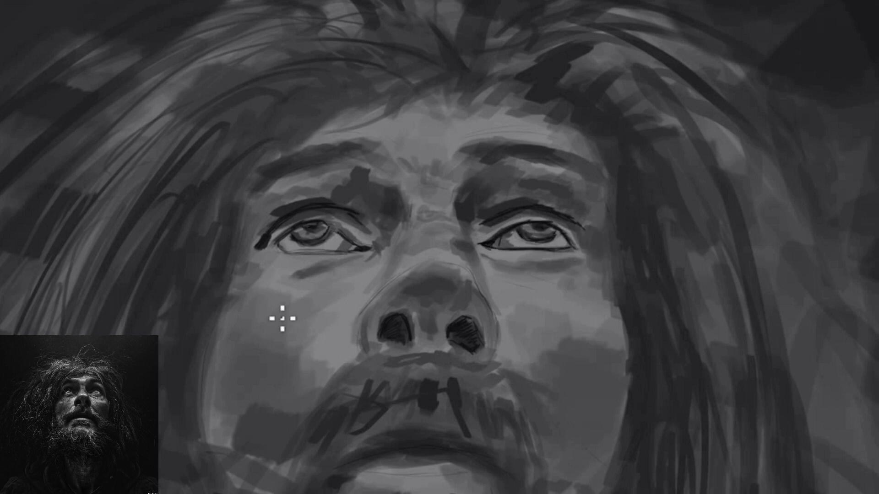
{"action": "left_click_drag", "start_coordinate": [262, 179], "coordinate": [223, 276]}
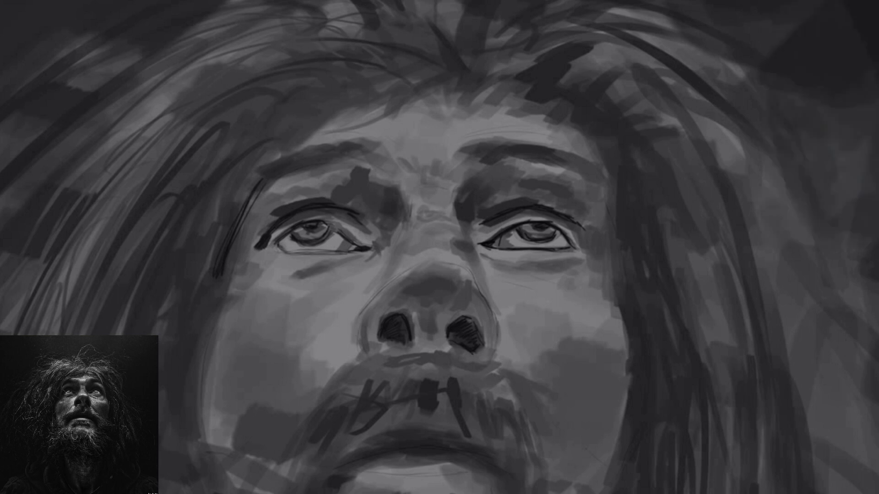
{"action": "left_click_drag", "start_coordinate": [373, 320], "coordinate": [401, 321]}
{"action": "left_click_drag", "start_coordinate": [491, 310], "coordinate": [499, 345]}
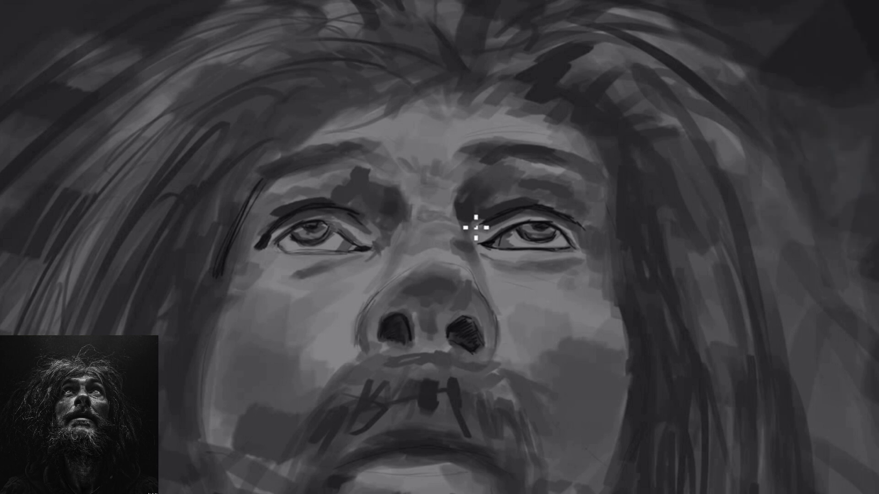
Hide the panels, stroke hairs along the right eyebrow and add light lines beneath both eyes.
{"action": "key", "text": "Tab"}
{"action": "key", "text": "Tab"}
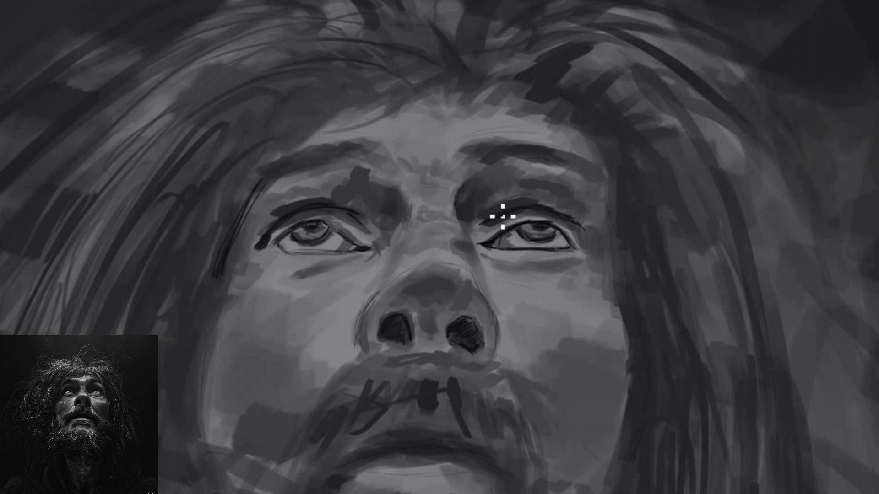
{"action": "left_click_drag", "start_coordinate": [542, 147], "coordinate": [588, 171]}
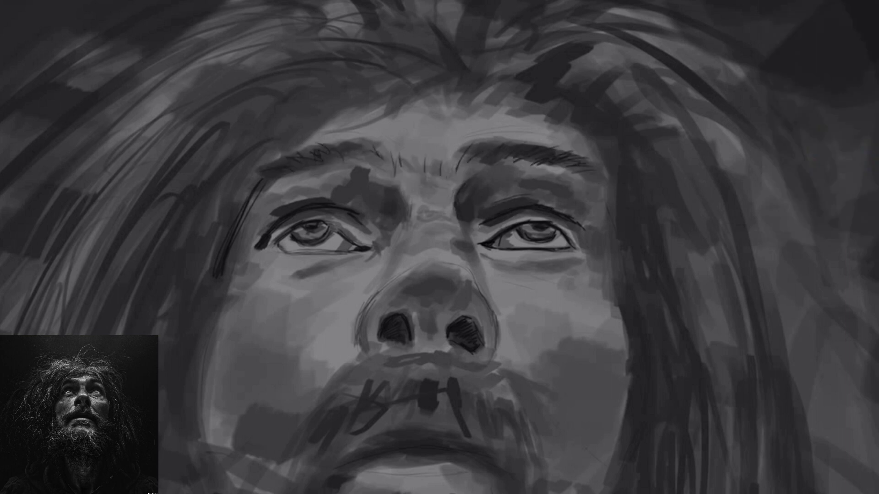
{"action": "left_click_drag", "start_coordinate": [333, 255], "coordinate": [297, 258]}
{"action": "left_click_drag", "start_coordinate": [511, 255], "coordinate": [570, 253]}
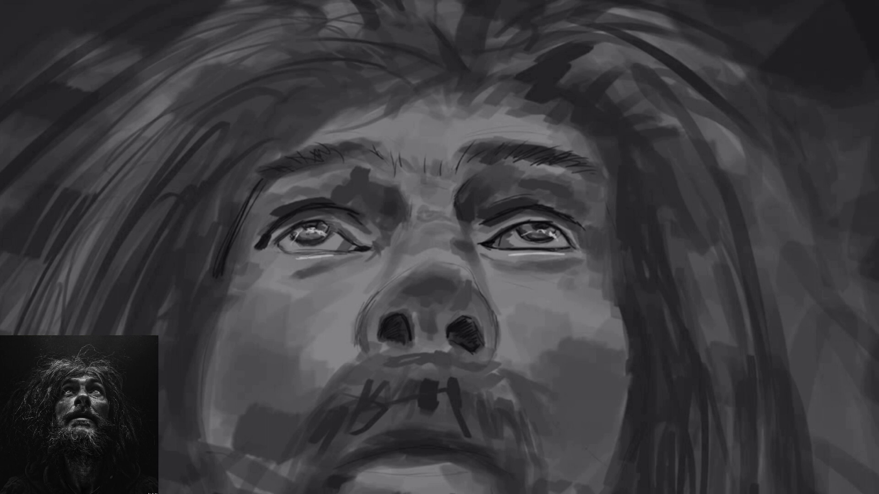
Paint thin light hair strands above the forehead and along the left hair.
{"action": "left_click_drag", "start_coordinate": [467, 92], "coordinate": [506, 54]}
{"action": "left_click_drag", "start_coordinate": [519, 87], "coordinate": [597, 84]}
{"action": "left_click_drag", "start_coordinate": [407, 89], "coordinate": [356, 77]}
{"action": "left_click_drag", "start_coordinate": [216, 138], "coordinate": [164, 223]}
{"action": "left_click_drag", "start_coordinate": [196, 236], "coordinate": [170, 321]}
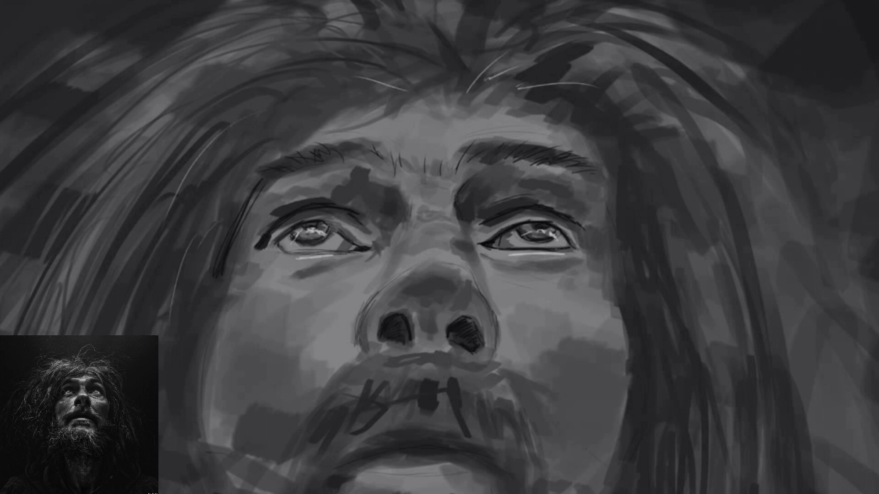
{"action": "left_click_drag", "start_coordinate": [842, 50], "coordinate": [823, 192]}
{"action": "left_click_drag", "start_coordinate": [439, 267], "coordinate": [430, 271]}
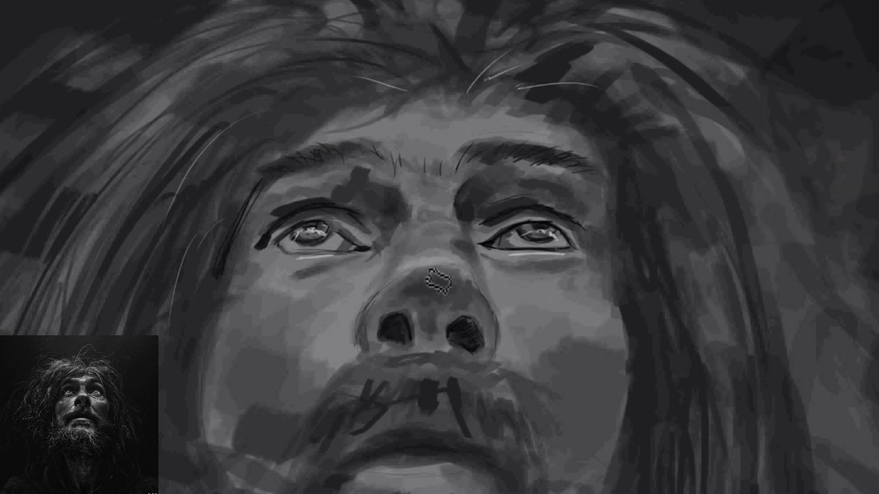
Add light highlights under both eyebrows, on the forehead and across the left cheek.
{"action": "left_click_drag", "start_coordinate": [584, 181], "coordinate": [552, 171]}
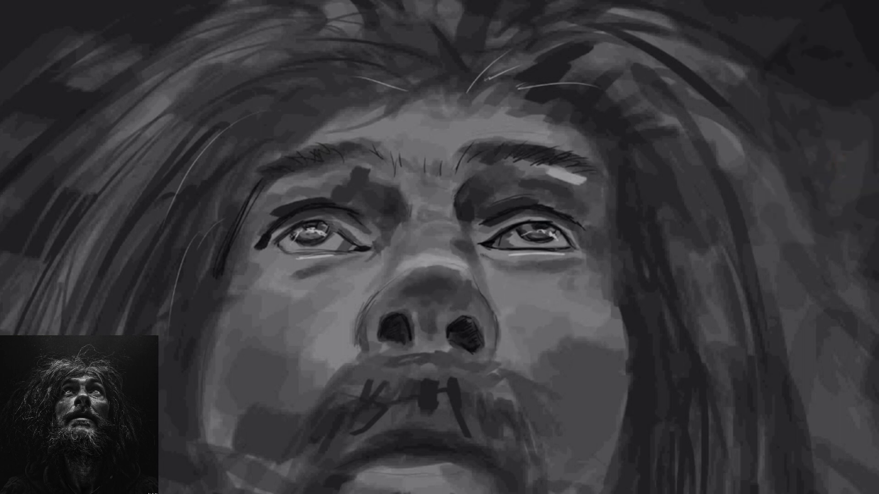
{"action": "left_click_drag", "start_coordinate": [295, 185], "coordinate": [264, 195]}
{"action": "left_click_drag", "start_coordinate": [432, 261], "coordinate": [446, 281]}
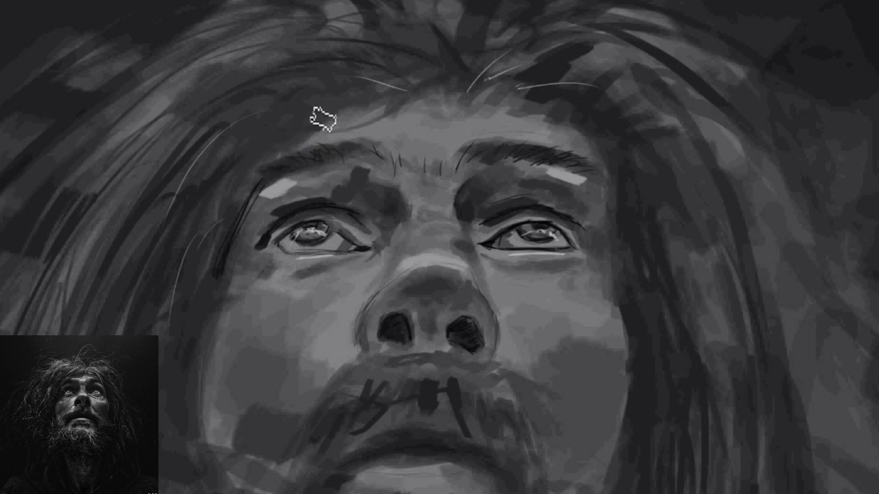
{"action": "left_click_drag", "start_coordinate": [323, 118], "coordinate": [349, 134]}
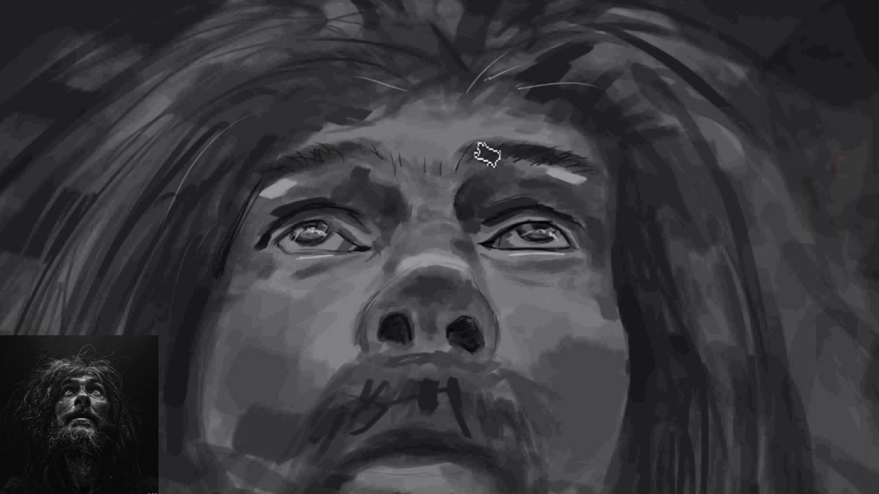
{"action": "mouse_move", "coordinate": [487, 155]}
{"action": "left_mouse_down"}
{"action": "mouse_move", "coordinate": [451, 128]}
{"action": "mouse_move", "coordinate": [423, 146]}
{"action": "left_mouse_up"}
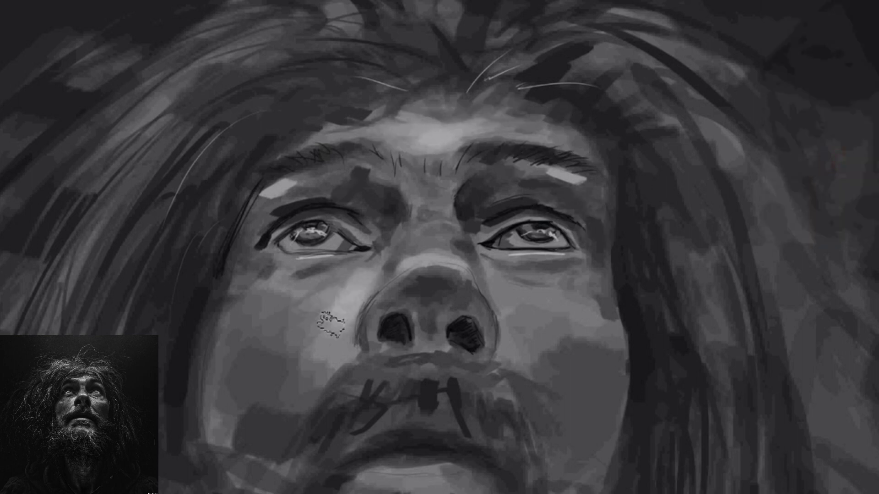
{"action": "left_click_drag", "start_coordinate": [344, 313], "coordinate": [269, 295]}
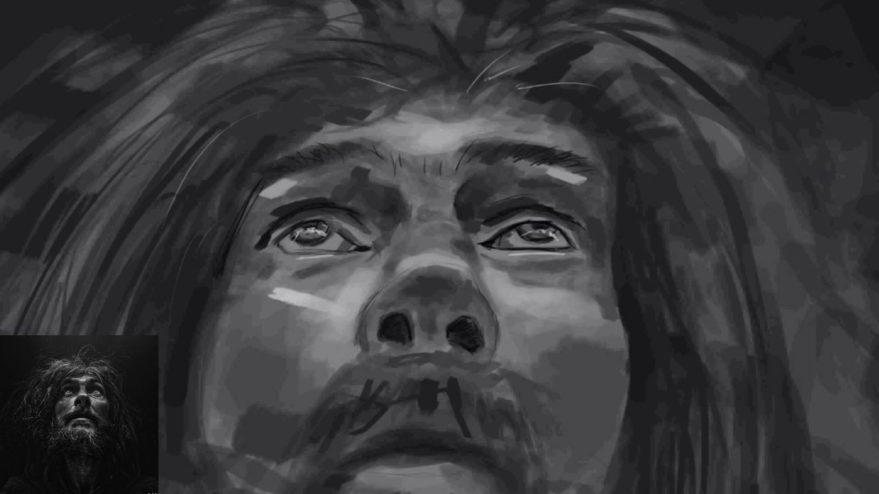
{"action": "left_click_drag", "start_coordinate": [362, 133], "coordinate": [469, 132]}
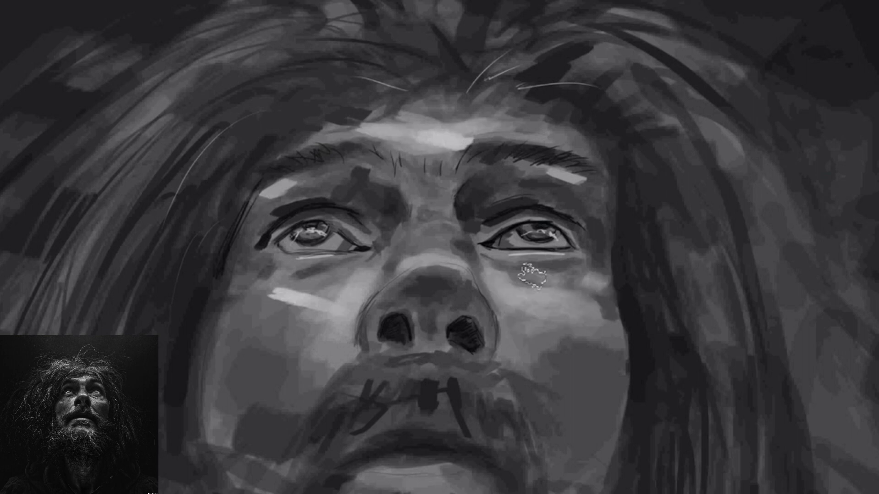
Add small dark touches under the left eye, on the right cheek and between the brows.
{"action": "left_click", "coordinate": [804, 169]}
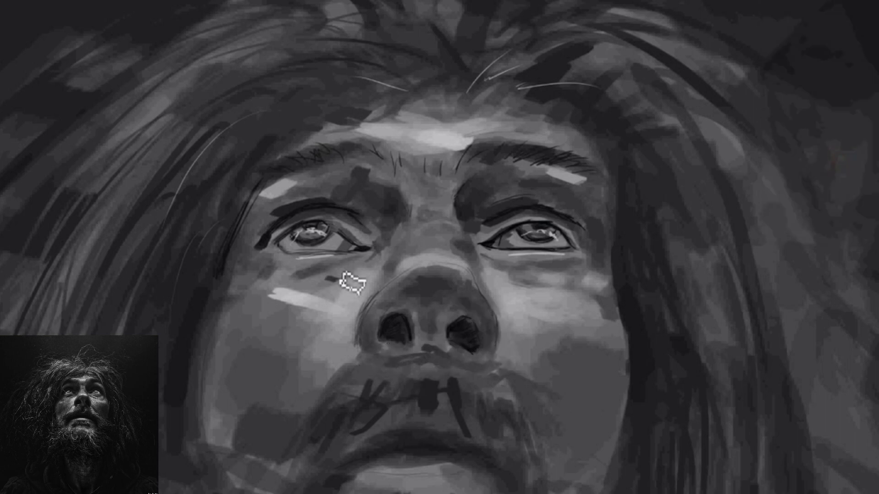
{"action": "left_click_drag", "start_coordinate": [326, 277], "coordinate": [337, 280]}
{"action": "left_click", "coordinate": [379, 288], "text": "ctrl"}
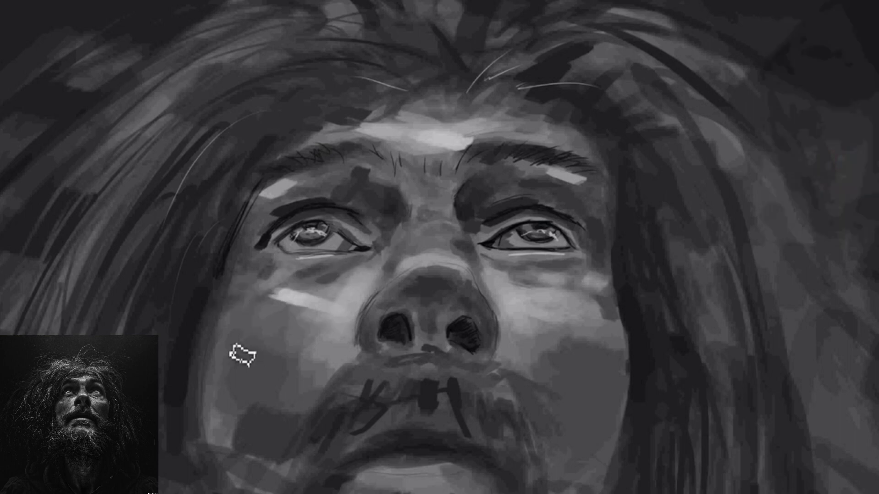
{"action": "left_click_drag", "start_coordinate": [618, 347], "coordinate": [588, 336]}
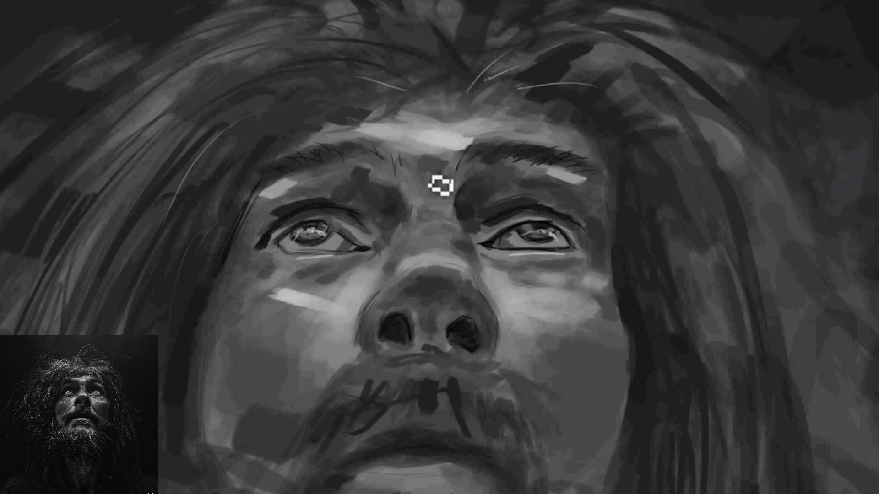
{"action": "left_click_drag", "start_coordinate": [439, 158], "coordinate": [437, 173]}
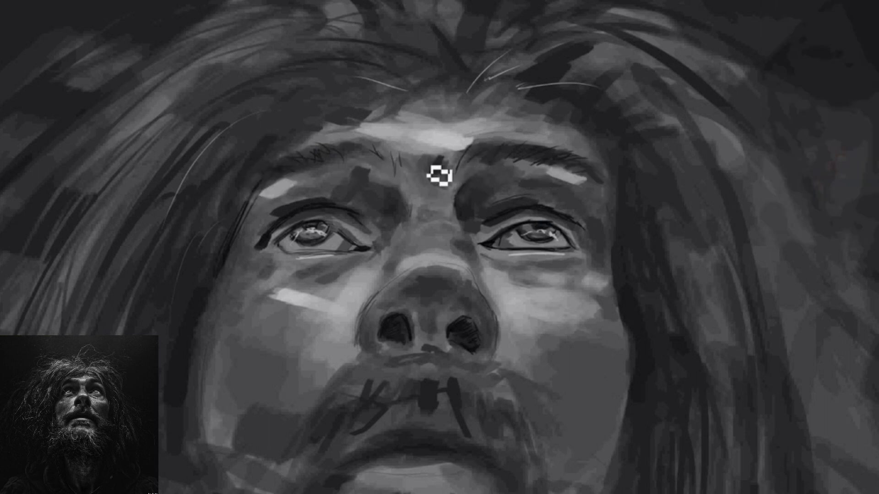
{"action": "key", "text": "ctrl+0"}
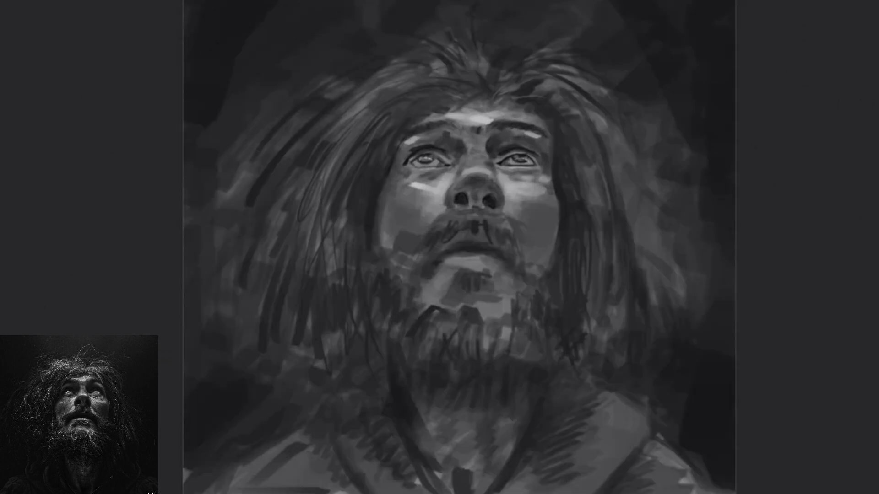
Zoom in on the face, dab dark tones on both cheeks and brighten the chin.
{"action": "scroll", "coordinate": [528, 302], "scroll_direction": "up", "scroll_amount": 2}
{"action": "left_click_drag", "start_coordinate": [553, 270], "coordinate": [587, 328]}
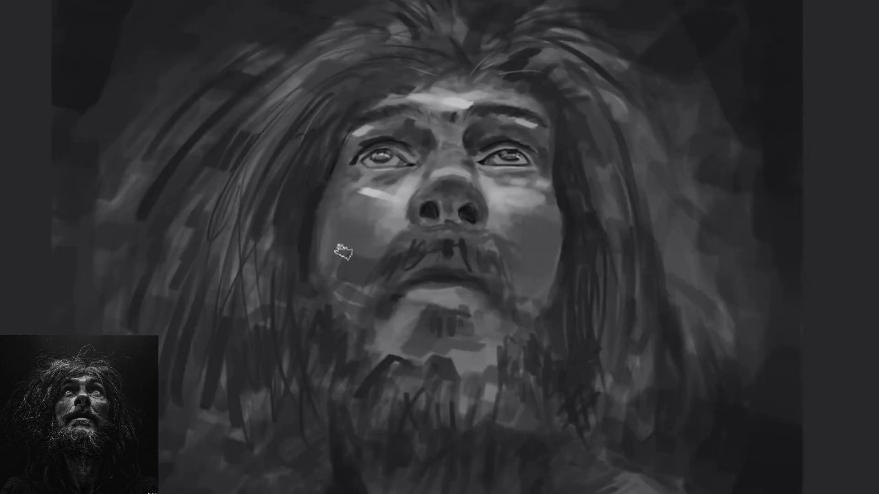
{"action": "left_click_drag", "start_coordinate": [541, 241], "coordinate": [539, 269]}
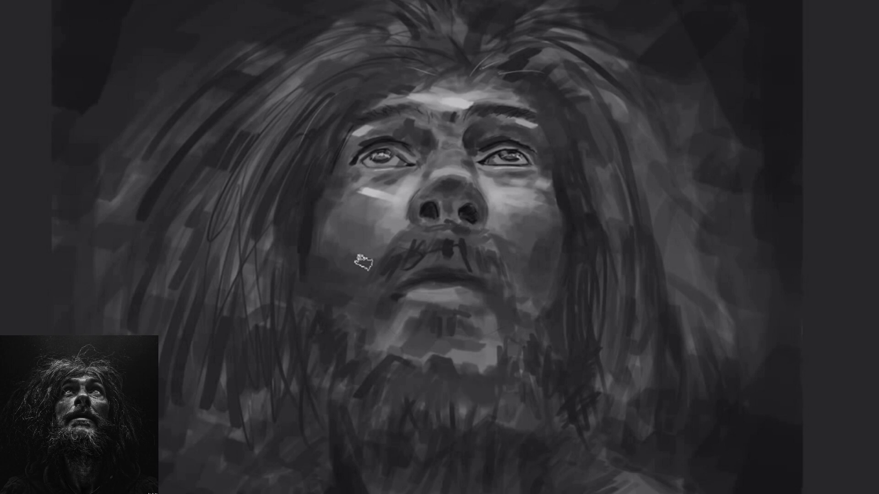
{"action": "left_click_drag", "start_coordinate": [349, 235], "coordinate": [377, 245]}
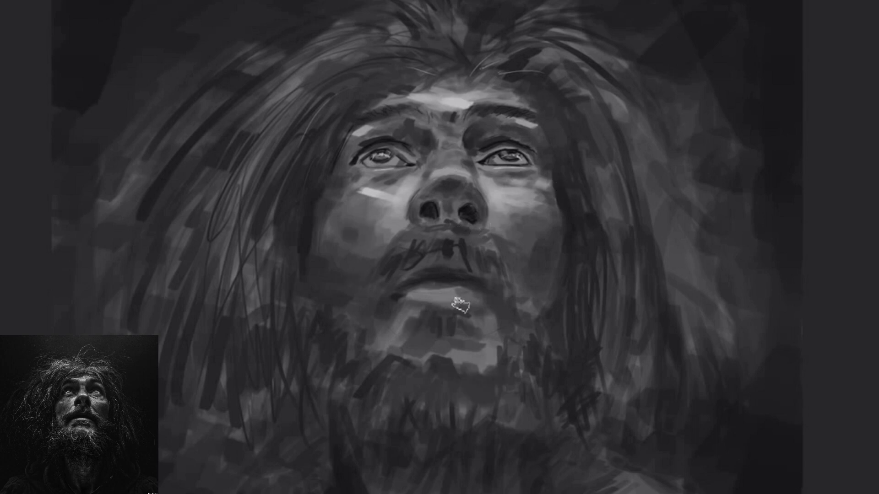
{"action": "left_click_drag", "start_coordinate": [451, 355], "coordinate": [412, 349]}
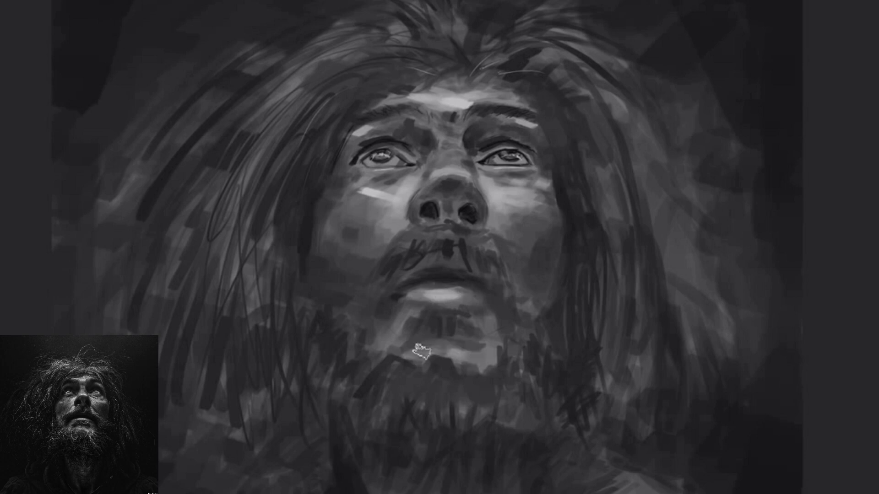
{"action": "left_click", "coordinate": [353, 211]}
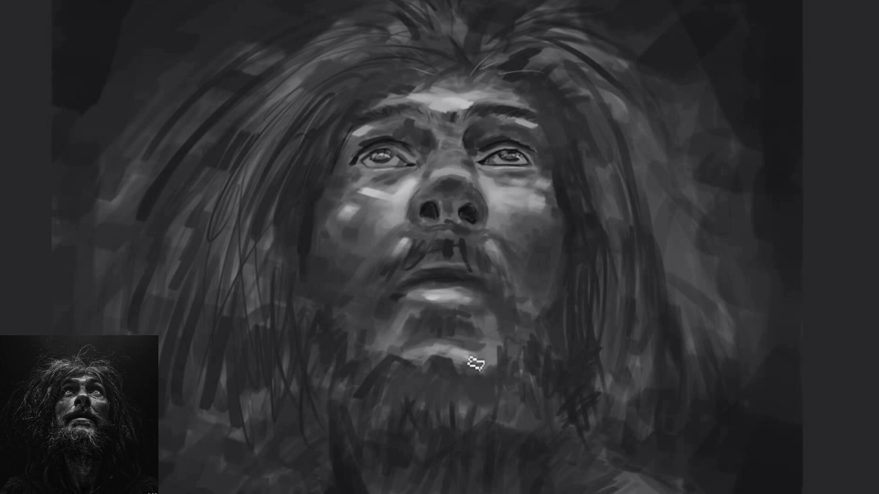
Paint light strands on the crown, beside the face, and across the chin and right jaw.
{"action": "left_click_drag", "start_coordinate": [380, 76], "coordinate": [435, 53]}
{"action": "left_click_drag", "start_coordinate": [311, 103], "coordinate": [293, 156]}
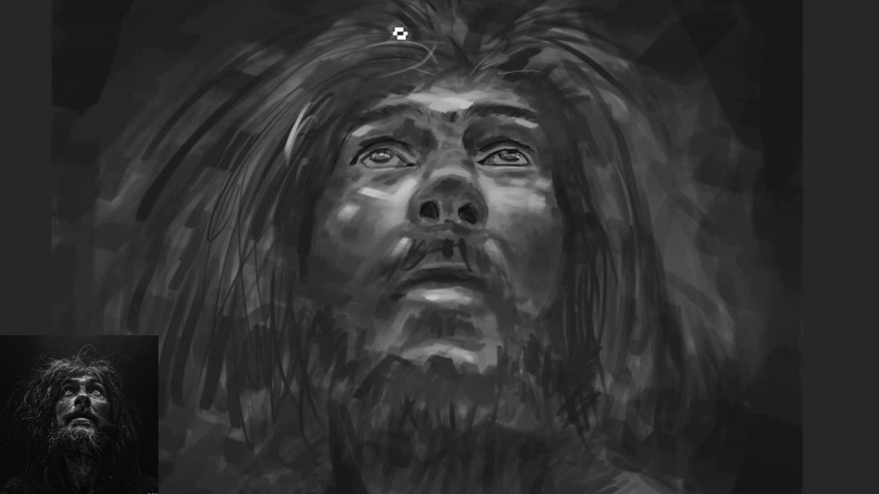
{"action": "left_click_drag", "start_coordinate": [380, 25], "coordinate": [277, 77]}
{"action": "left_click_drag", "start_coordinate": [431, 322], "coordinate": [412, 255]}
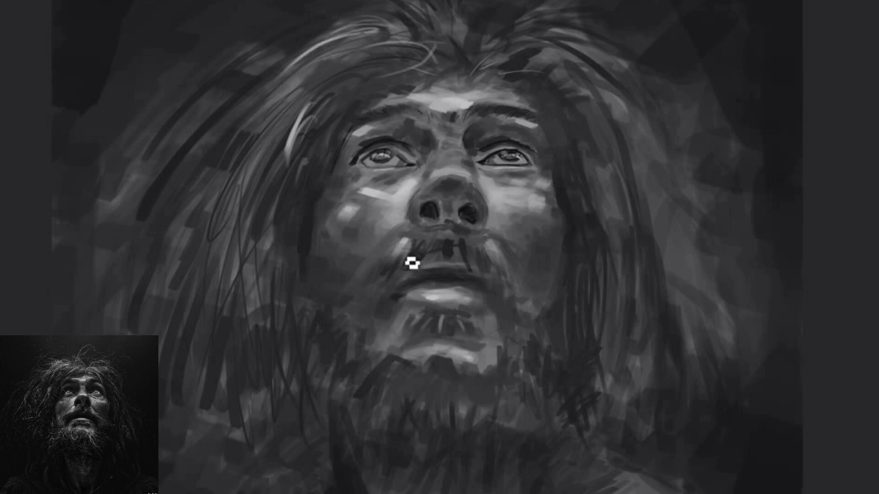
{"action": "left_click_drag", "start_coordinate": [504, 272], "coordinate": [528, 335]}
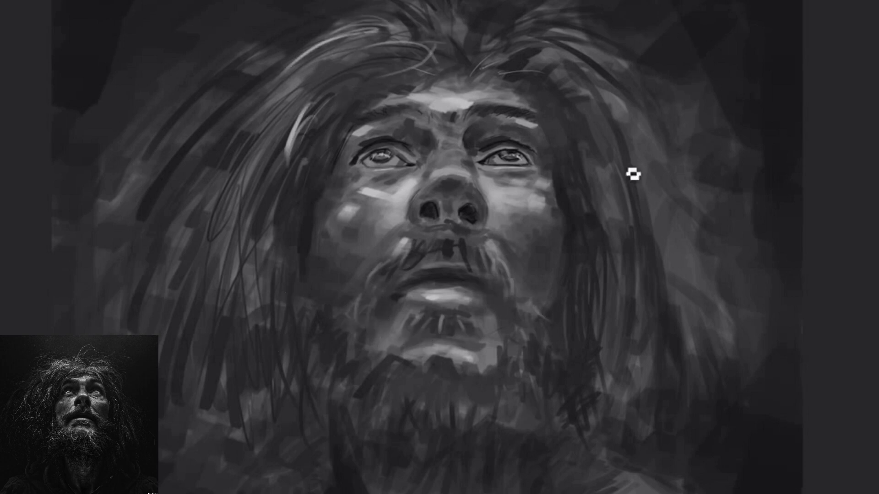
{"action": "left_click_drag", "start_coordinate": [275, 202], "coordinate": [237, 263]}
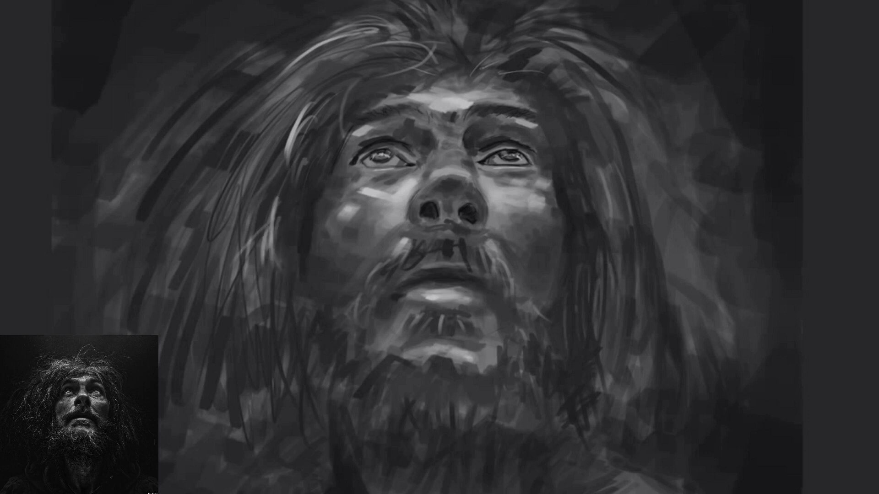
{"action": "left_click_drag", "start_coordinate": [460, 48], "coordinate": [458, 9]}
{"action": "left_click_drag", "start_coordinate": [499, 46], "coordinate": [485, 2]}
{"action": "mouse_move", "coordinate": [369, 39]}
{"action": "left_mouse_down"}
{"action": "mouse_move", "coordinate": [337, 86]}
{"action": "mouse_move", "coordinate": [231, 162]}
{"action": "left_mouse_up"}
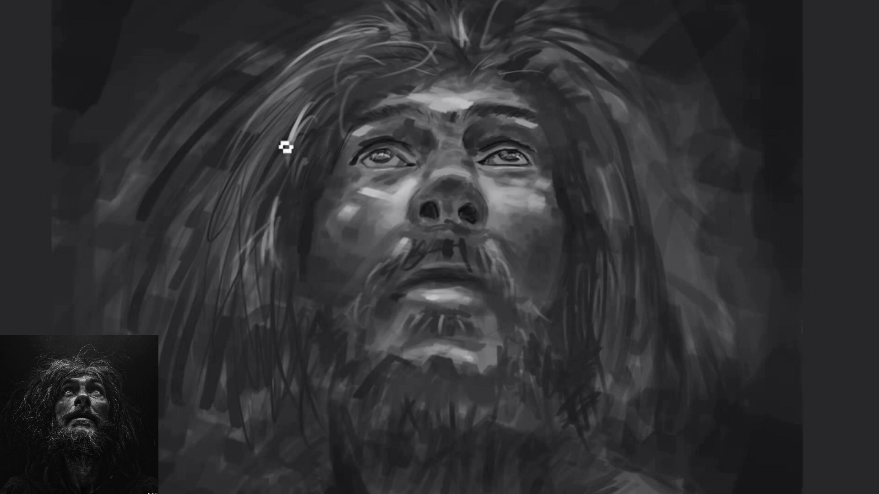
Add curved light strands above the forehead and through the upper-left and right hair.
{"action": "left_click_drag", "start_coordinate": [527, 65], "coordinate": [486, 3]}
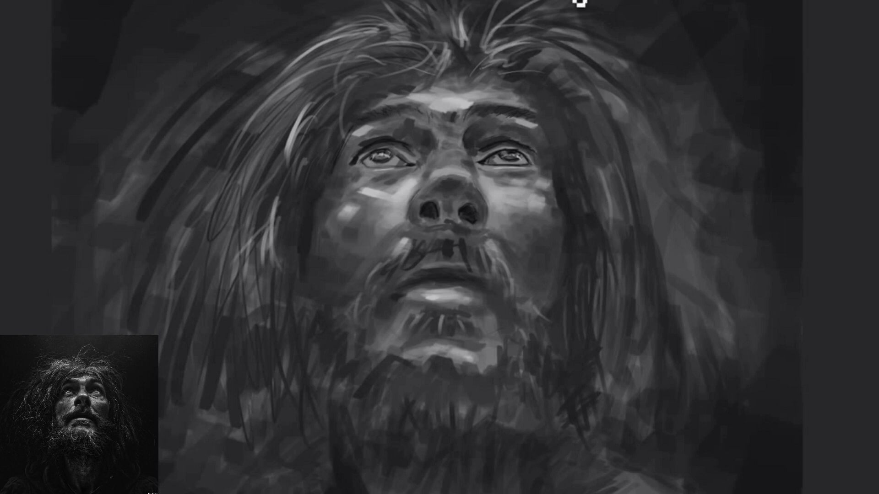
{"action": "left_click_drag", "start_coordinate": [485, 76], "coordinate": [479, 6]}
{"action": "left_click_drag", "start_coordinate": [453, 59], "coordinate": [522, 16]}
{"action": "left_click_drag", "start_coordinate": [499, 46], "coordinate": [526, 116]}
{"action": "left_click_drag", "start_coordinate": [364, 61], "coordinate": [331, 183]}
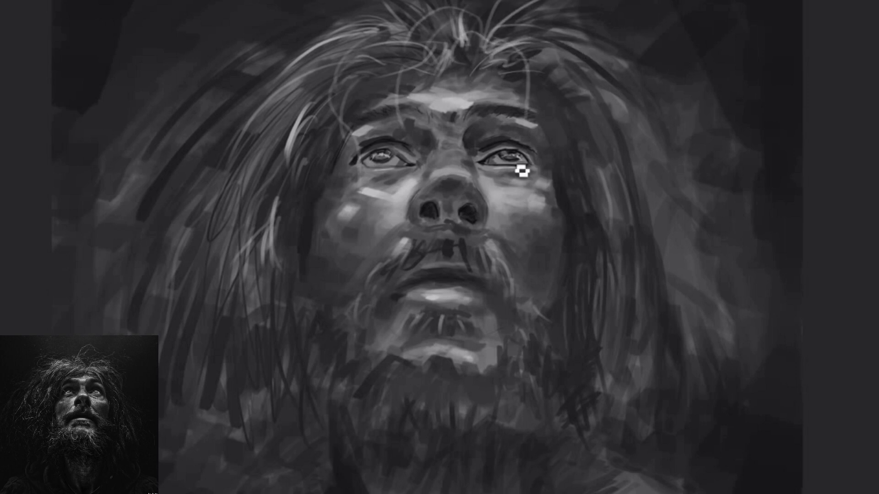
{"action": "left_click_drag", "start_coordinate": [595, 158], "coordinate": [609, 311]}
{"action": "left_click_drag", "start_coordinate": [659, 129], "coordinate": [648, 302]}
{"action": "left_click_drag", "start_coordinate": [318, 38], "coordinate": [262, 84]}
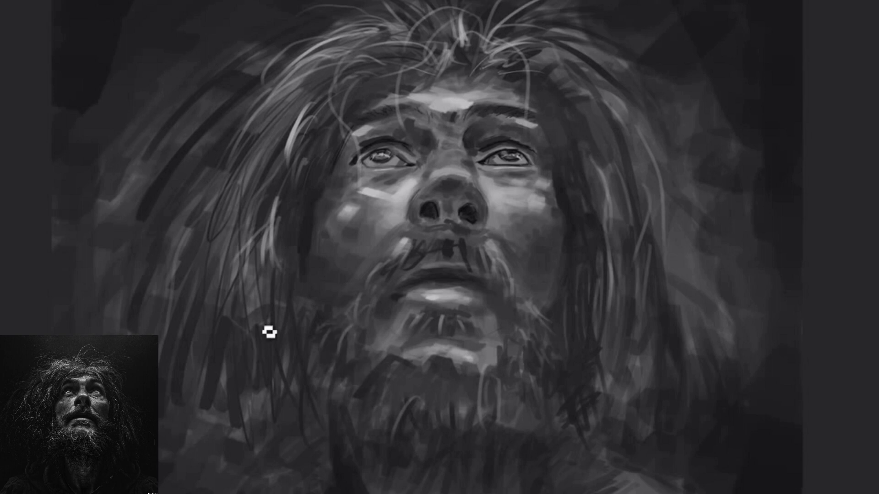
Add a darker top strand, then light strands in the right-side and upper-right hair.
{"action": "left_click_drag", "start_coordinate": [534, 49], "coordinate": [638, 11]}
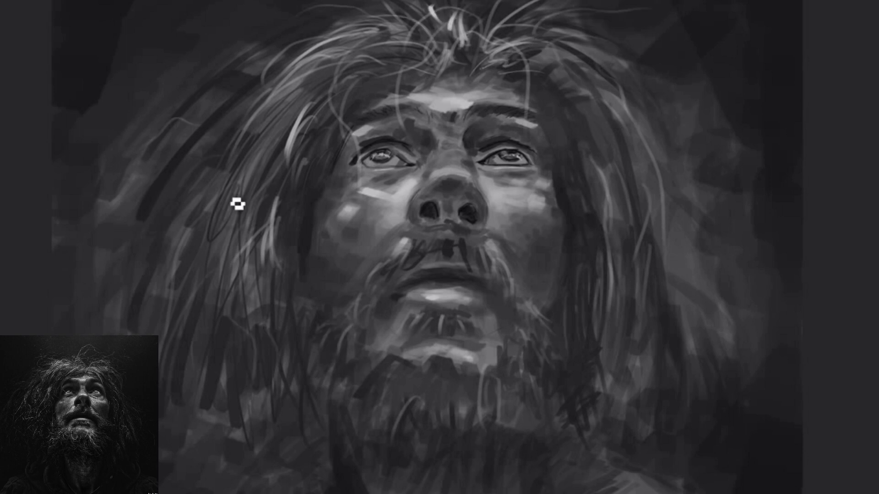
{"action": "left_click_drag", "start_coordinate": [638, 333], "coordinate": [639, 409]}
{"action": "left_click_drag", "start_coordinate": [690, 247], "coordinate": [699, 327]}
{"action": "left_click_drag", "start_coordinate": [311, 155], "coordinate": [313, 220]}
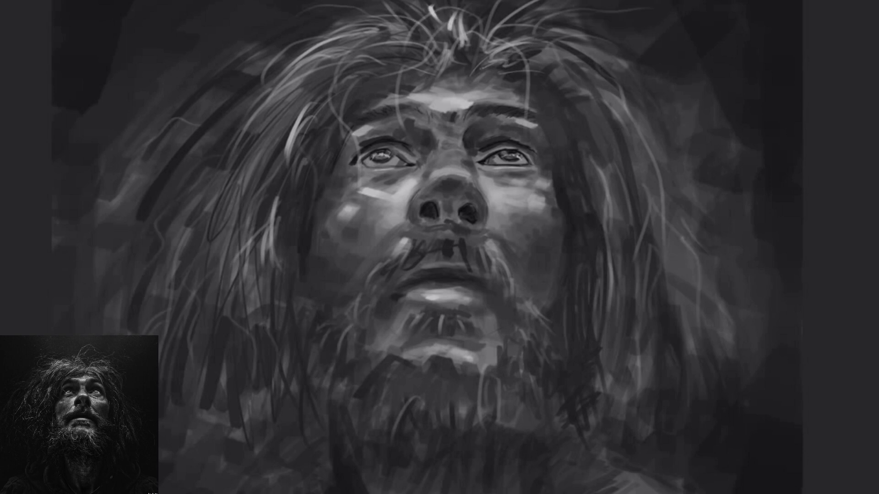
{"action": "left_click_drag", "start_coordinate": [572, 11], "coordinate": [691, 64]}
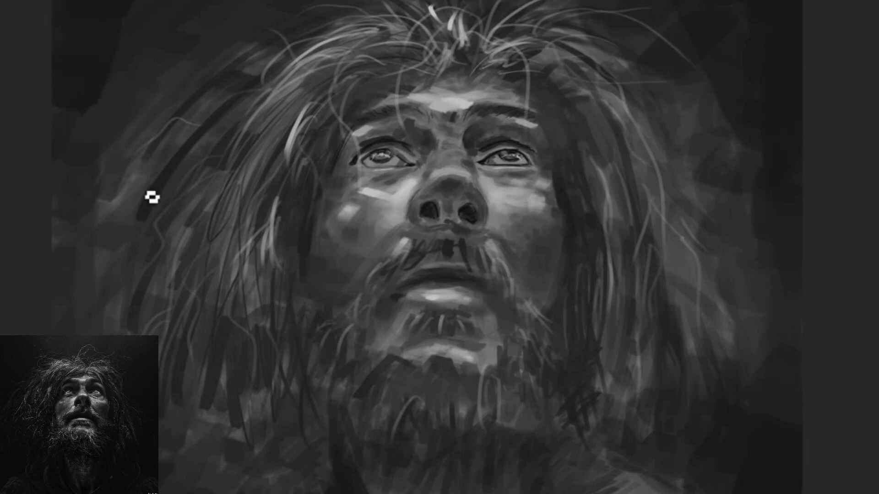
Zoom out and add faint light strands to the beard, lower-left and right hair.
{"action": "key", "text": "ctrl+minus"}
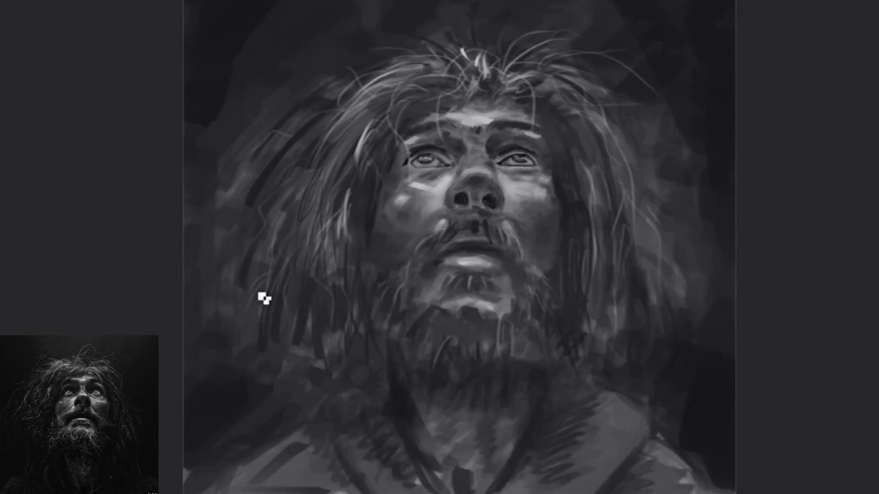
{"action": "left_click_drag", "start_coordinate": [488, 397], "coordinate": [488, 345]}
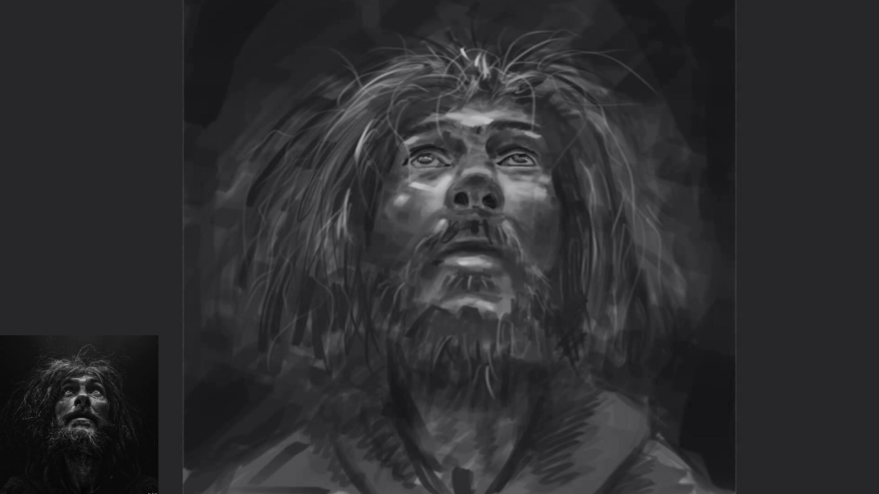
{"action": "left_click_drag", "start_coordinate": [309, 389], "coordinate": [310, 330]}
{"action": "left_click_drag", "start_coordinate": [696, 267], "coordinate": [662, 163]}
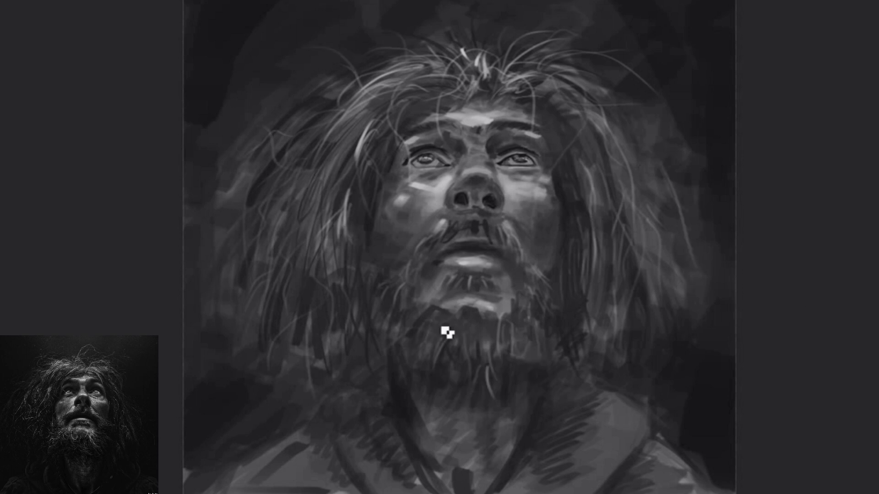
{"action": "left_click_drag", "start_coordinate": [640, 131], "coordinate": [695, 170]}
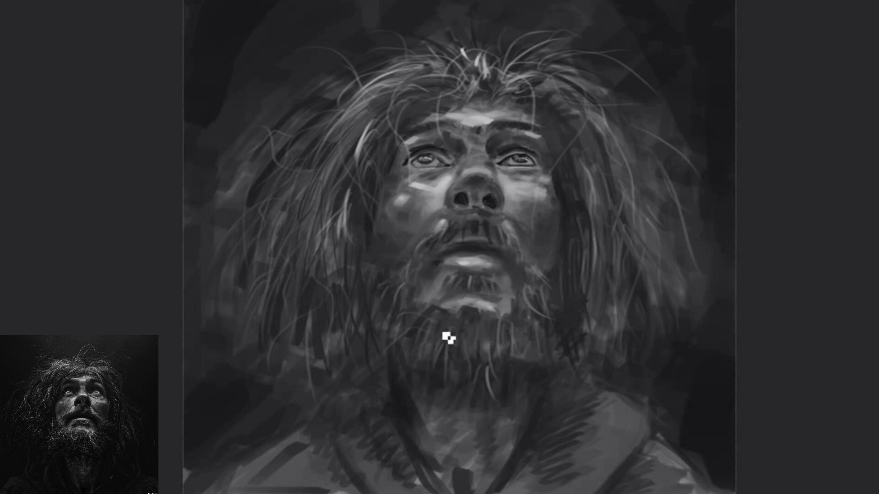
Paint long dark strands in the right-side hair, darken the beard's left edge and nostrils.
{"action": "left_click_drag", "start_coordinate": [655, 240], "coordinate": [687, 305]}
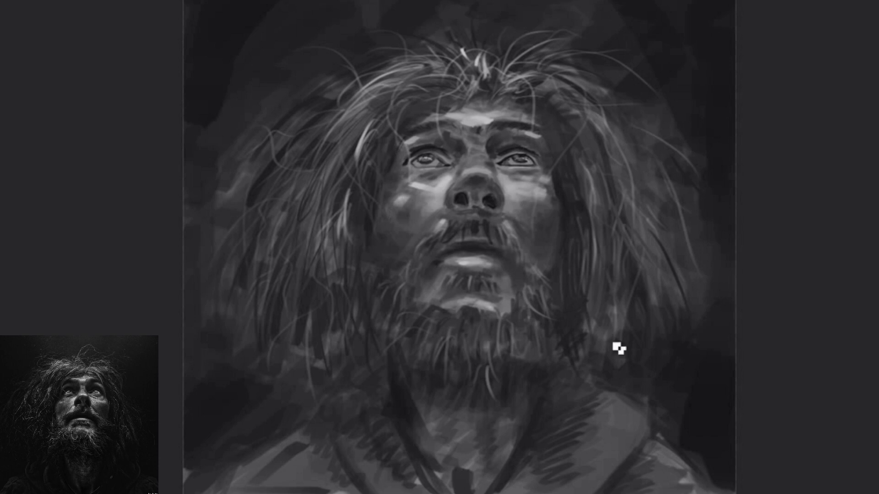
{"action": "left_click_drag", "start_coordinate": [651, 248], "coordinate": [672, 302]}
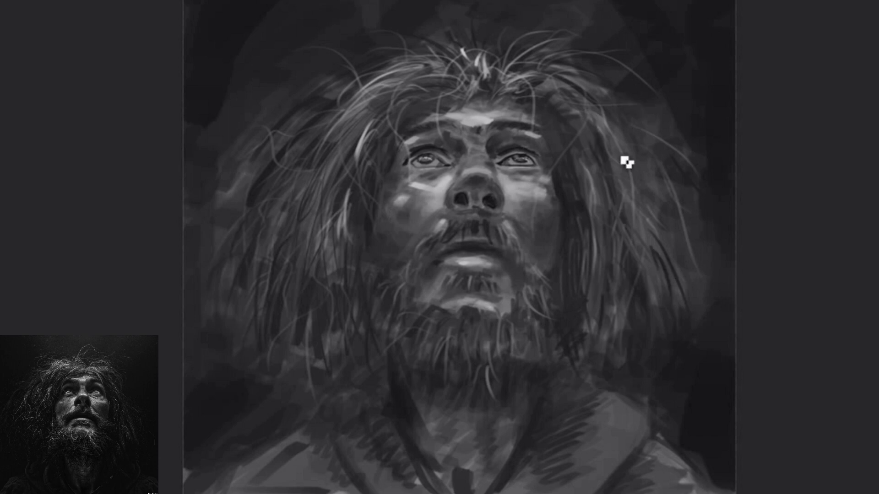
{"action": "left_click_drag", "start_coordinate": [650, 174], "coordinate": [658, 236]}
{"action": "left_click_drag", "start_coordinate": [647, 156], "coordinate": [612, 238]}
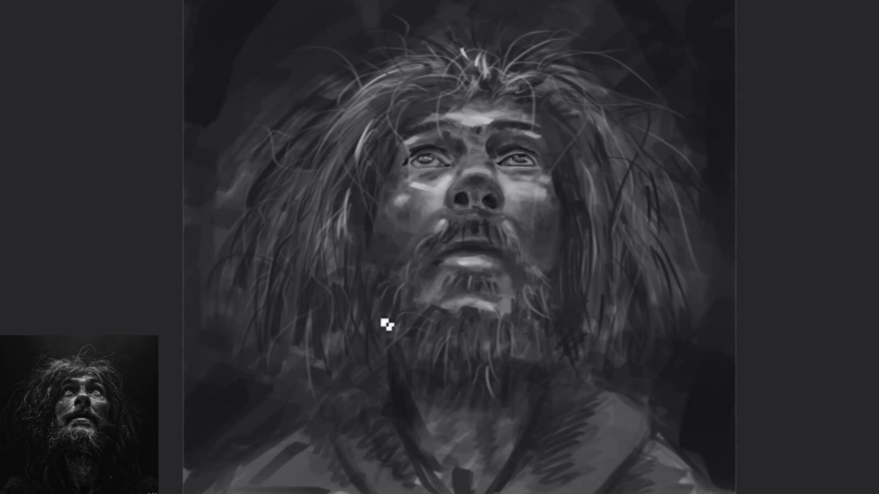
{"action": "left_click_drag", "start_coordinate": [383, 316], "coordinate": [385, 360]}
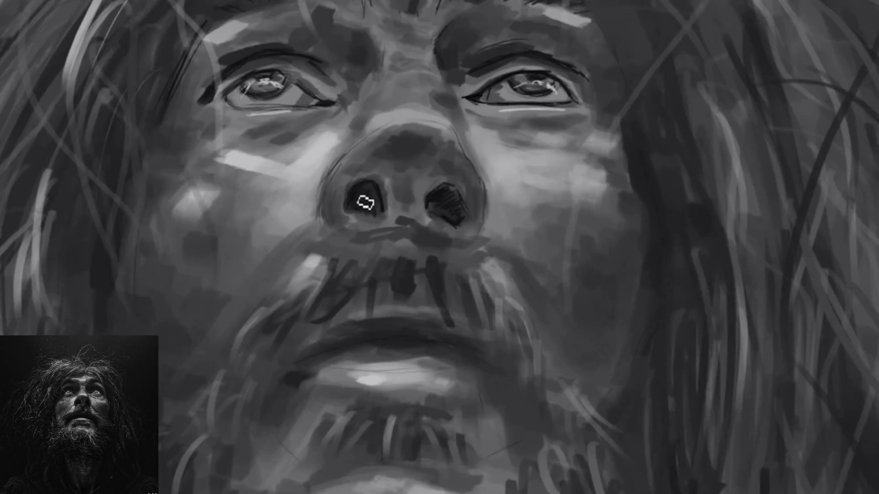
{"action": "mouse_move", "coordinate": [367, 203]}
{"action": "left_mouse_down"}
{"action": "mouse_move", "coordinate": [451, 202]}
{"action": "mouse_move", "coordinate": [413, 208]}
{"action": "left_mouse_up"}
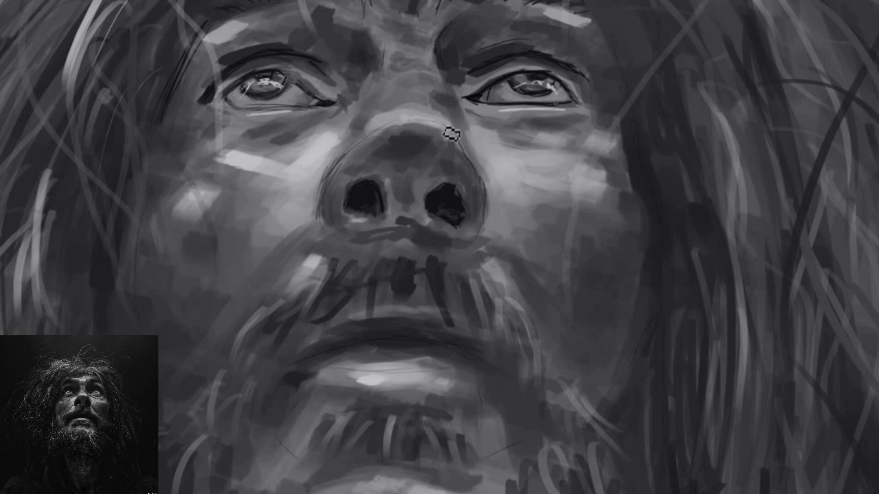
Lighten the nose bridge, add light beard and hair strands, then highlight under the right eye.
{"action": "left_click_drag", "start_coordinate": [411, 138], "coordinate": [453, 128]}
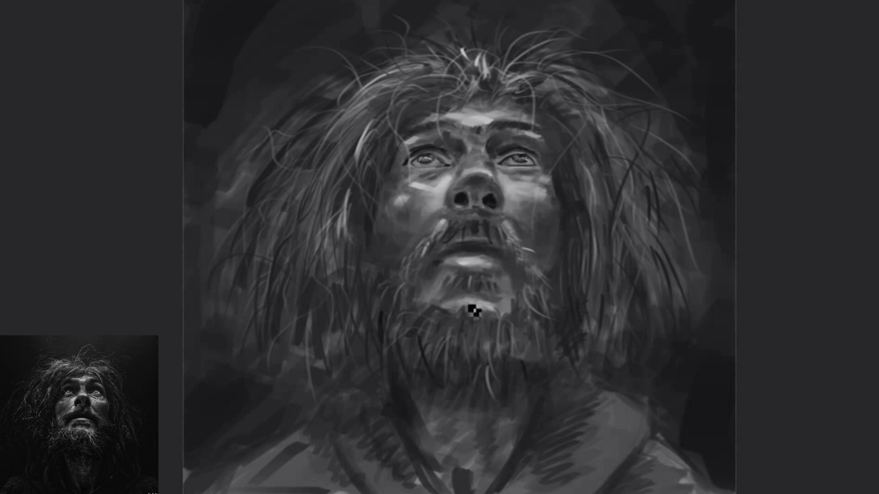
{"action": "left_click_drag", "start_coordinate": [418, 341], "coordinate": [398, 312]}
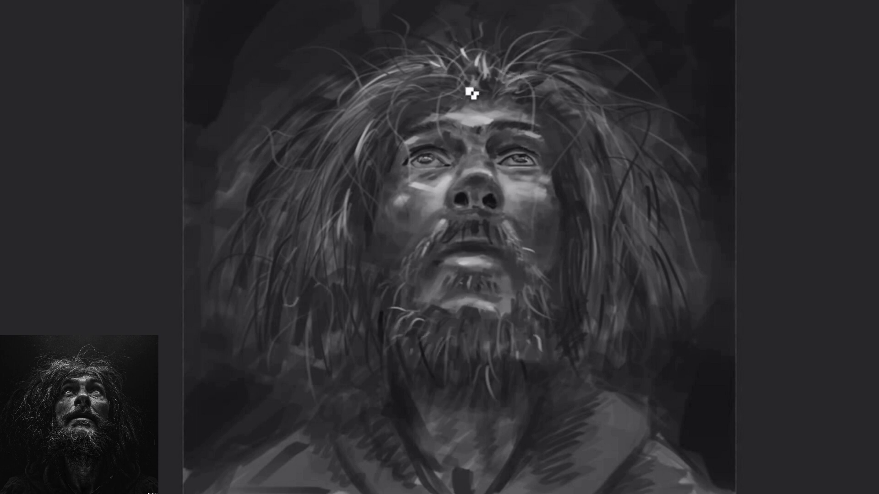
{"action": "left_click_drag", "start_coordinate": [406, 81], "coordinate": [413, 73]}
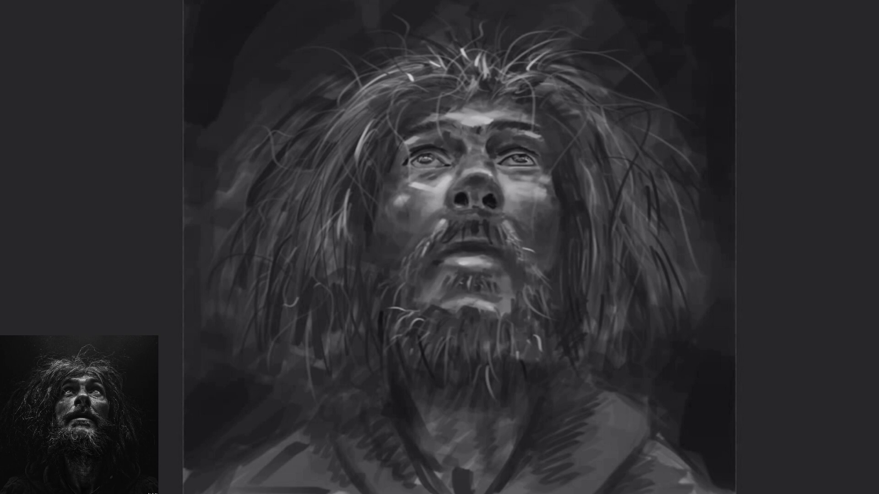
{"action": "scroll", "coordinate": [495, 165], "scroll_direction": "up", "scroll_amount": 2}
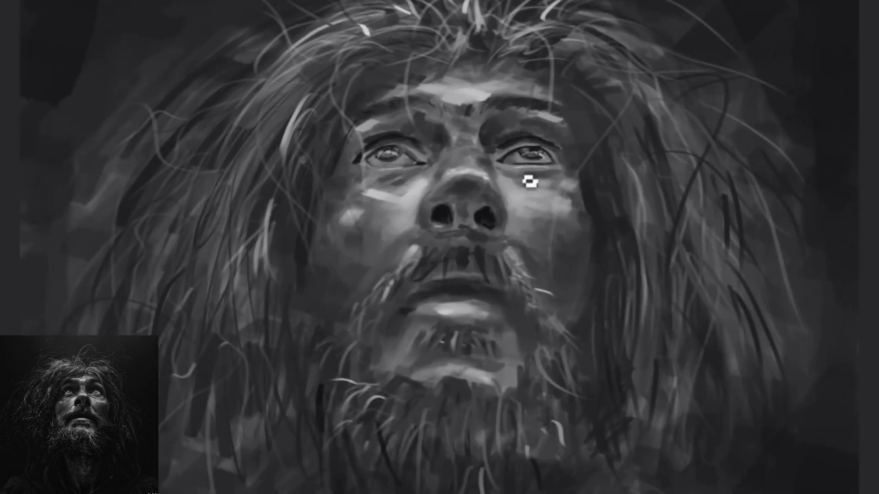
{"action": "scroll", "coordinate": [470, 151], "scroll_direction": "up", "scroll_amount": 3}
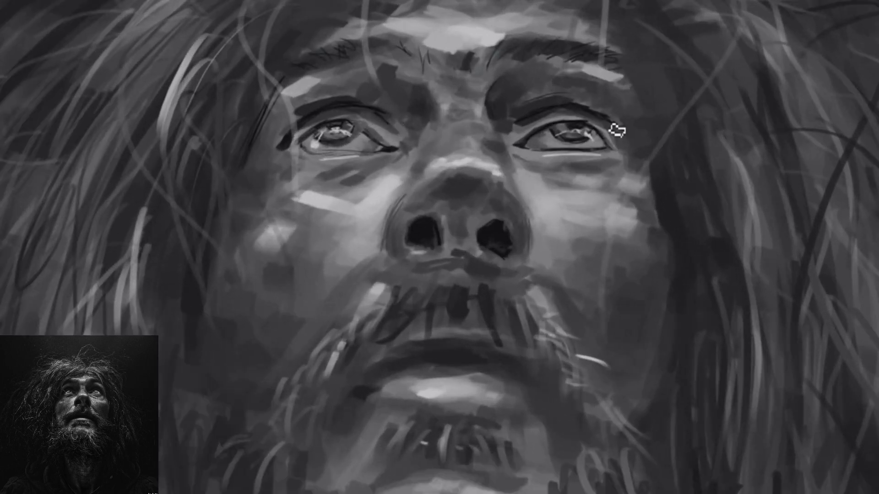
{"action": "left_click_drag", "start_coordinate": [590, 205], "coordinate": [554, 201]}
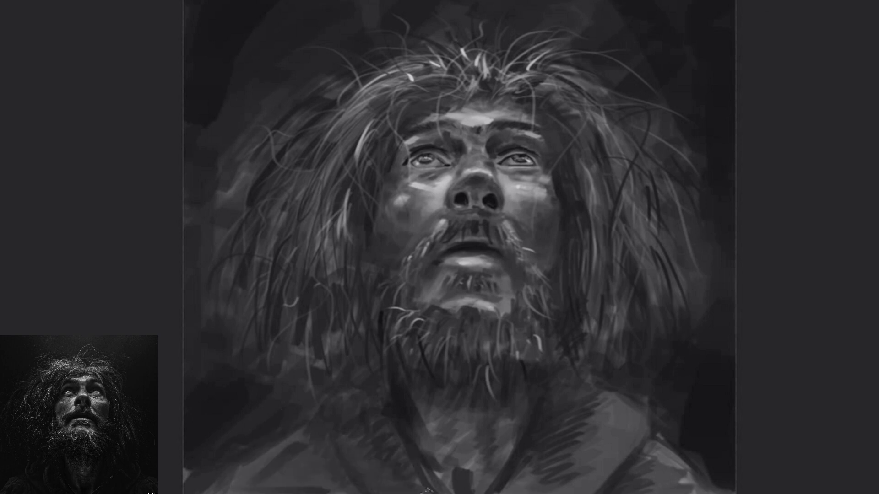
Paint dark tones over both shoulders, the chest, lower beard and bottom collar area.
{"action": "left_click_drag", "start_coordinate": [513, 481], "coordinate": [592, 491]}
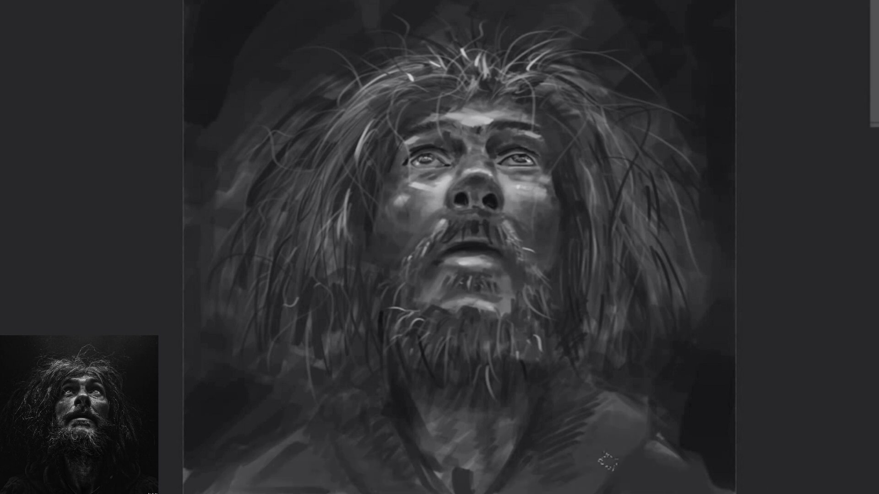
{"action": "left_click_drag", "start_coordinate": [618, 421], "coordinate": [576, 399]}
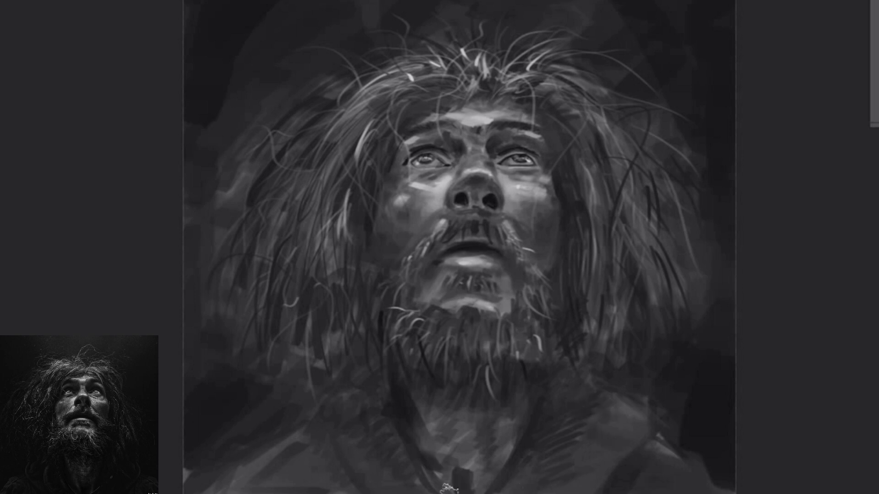
{"action": "left_click_drag", "start_coordinate": [370, 408], "coordinate": [399, 474]}
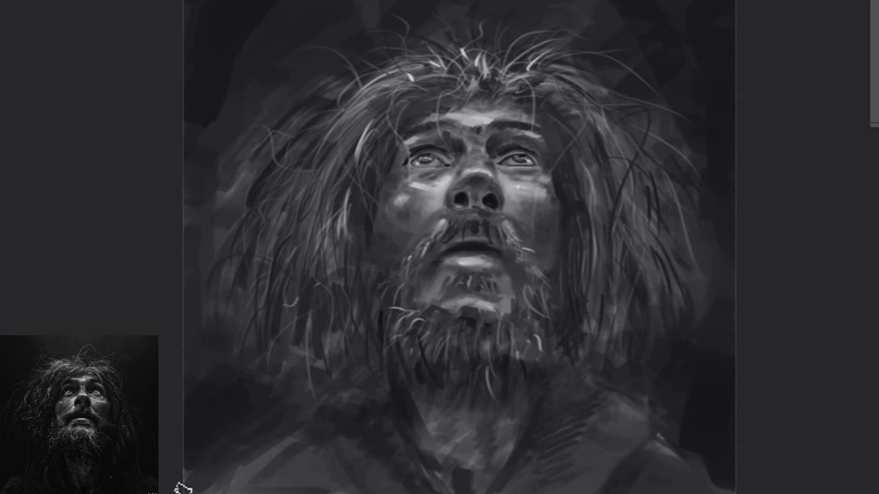
{"action": "left_click_drag", "start_coordinate": [652, 440], "coordinate": [675, 423]}
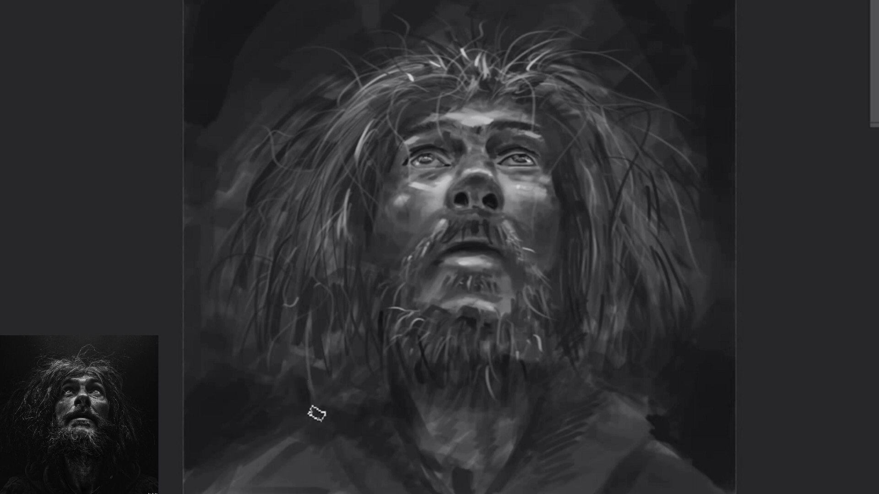
{"action": "mouse_move", "coordinate": [348, 453]}
{"action": "left_mouse_down"}
{"action": "mouse_move", "coordinate": [316, 480]}
{"action": "mouse_move", "coordinate": [256, 476]}
{"action": "left_mouse_up"}
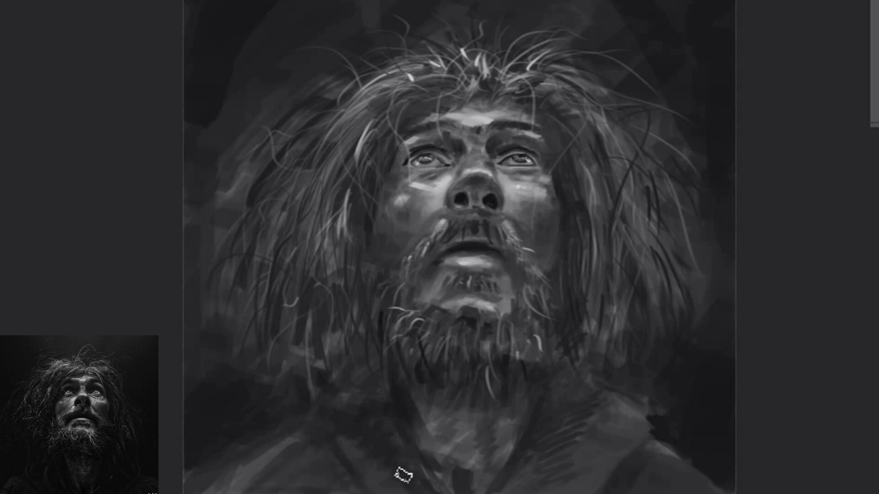
{"action": "left_click_drag", "start_coordinate": [497, 474], "coordinate": [545, 394]}
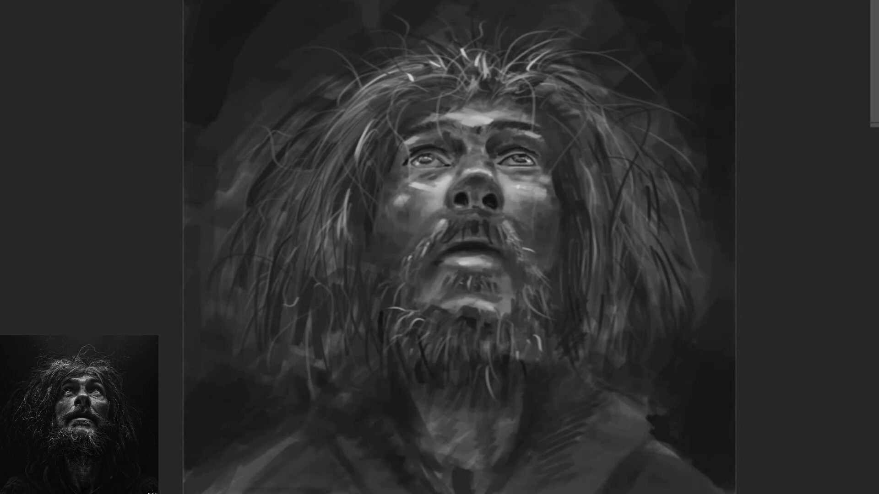
{"action": "left_click_drag", "start_coordinate": [256, 491], "coordinate": [355, 486]}
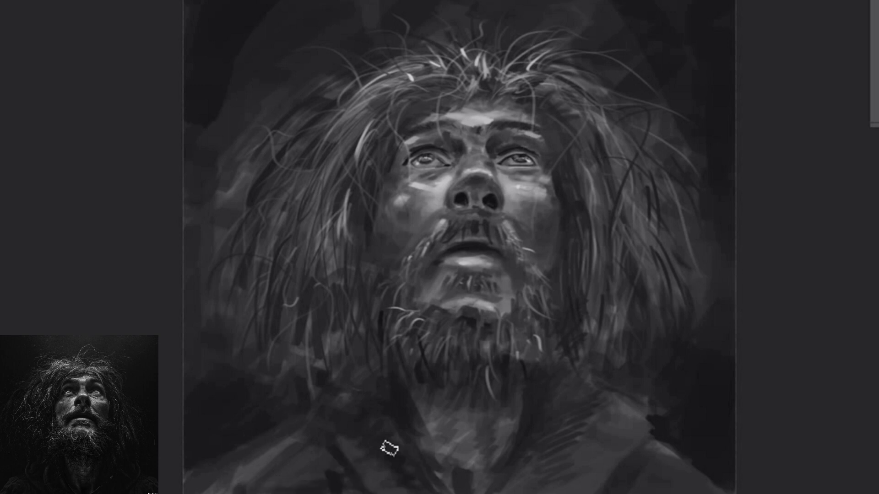